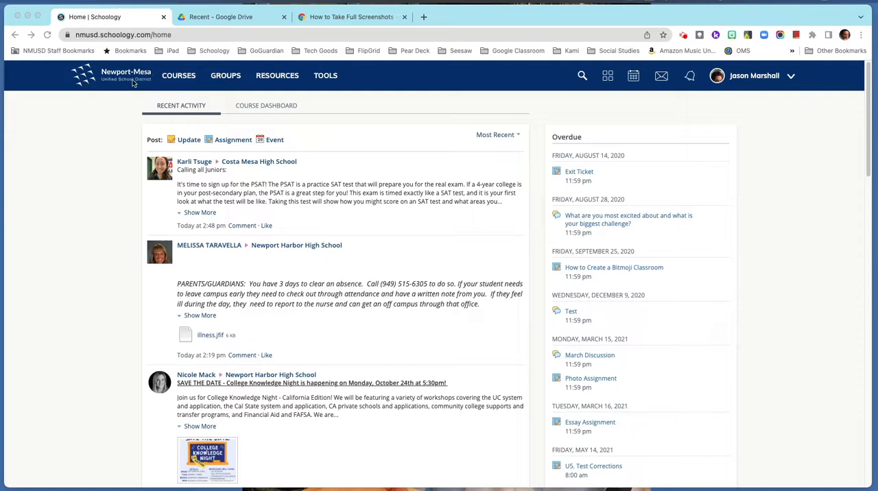
Open the portfolios section of your own user profile.
left_click(777, 81)
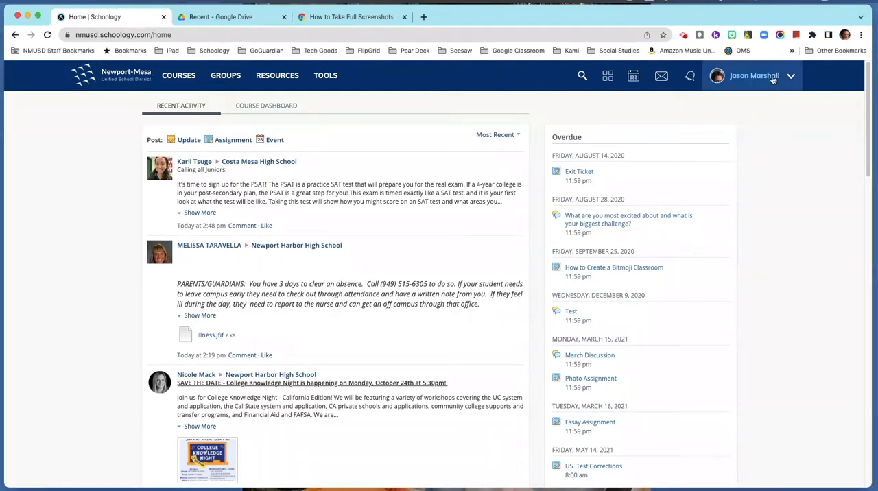
left_click(763, 83)
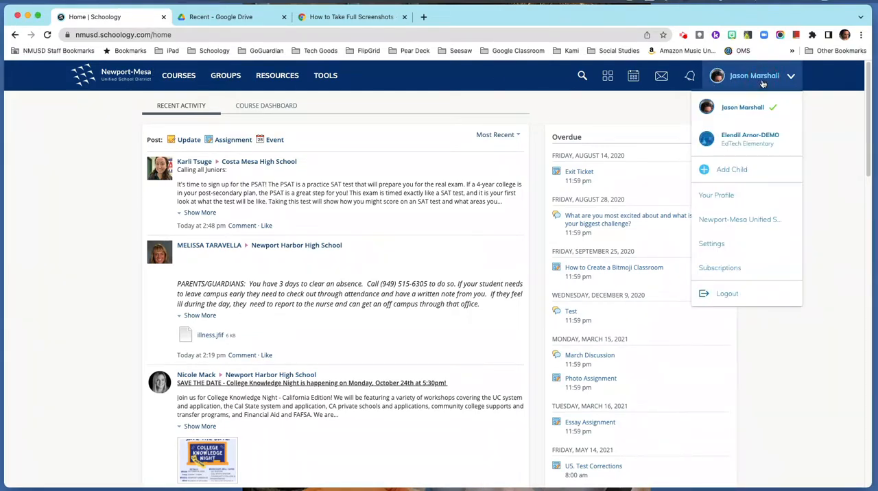
left_click(729, 197)
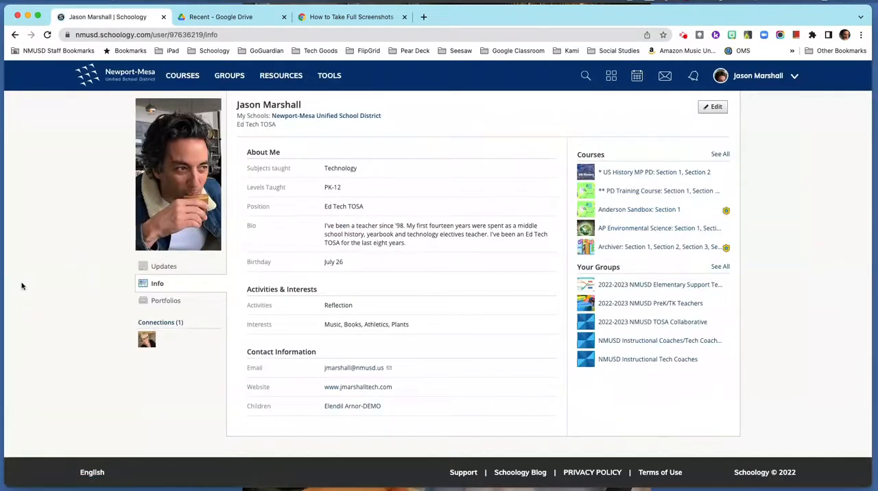
left_click(153, 306)
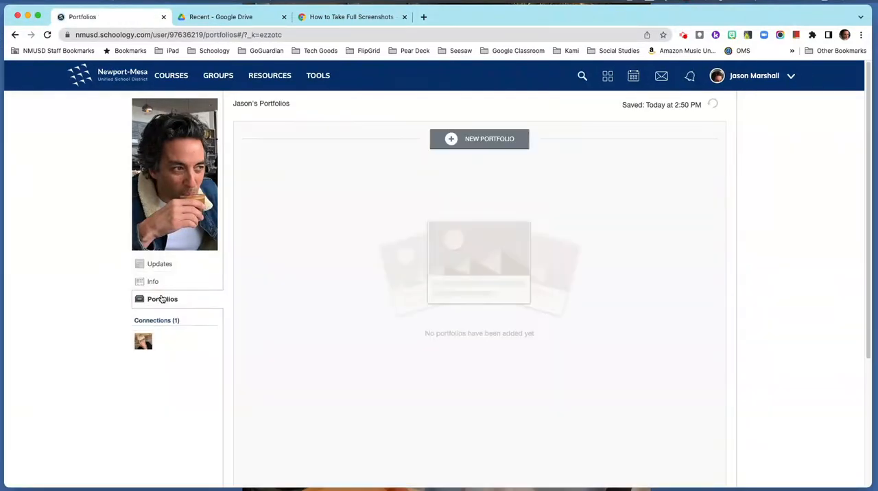
Create a new portfolio titled "Biology" without a description and return to the portfolio list.
left_click(451, 141)
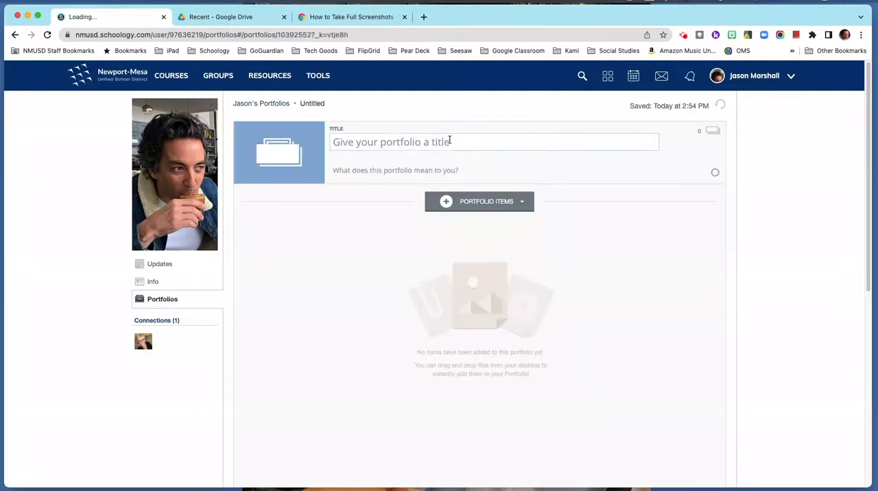
left_click(411, 141)
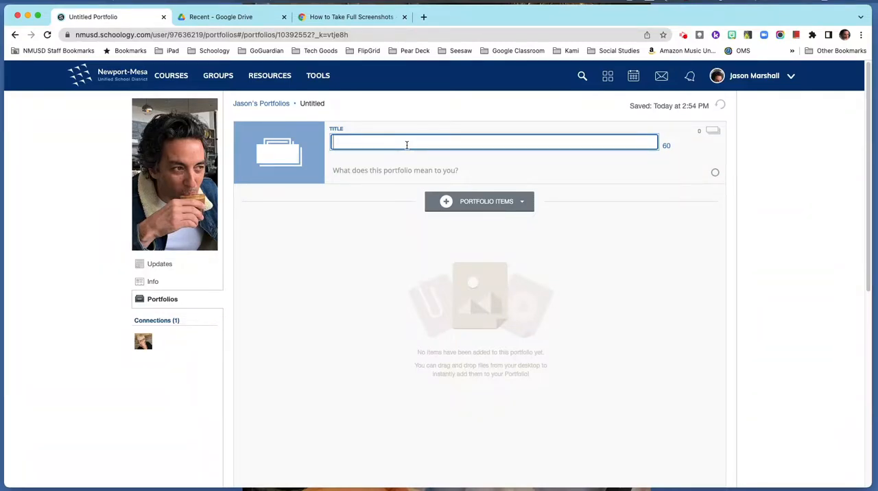
type("Biology")
left_click(437, 170)
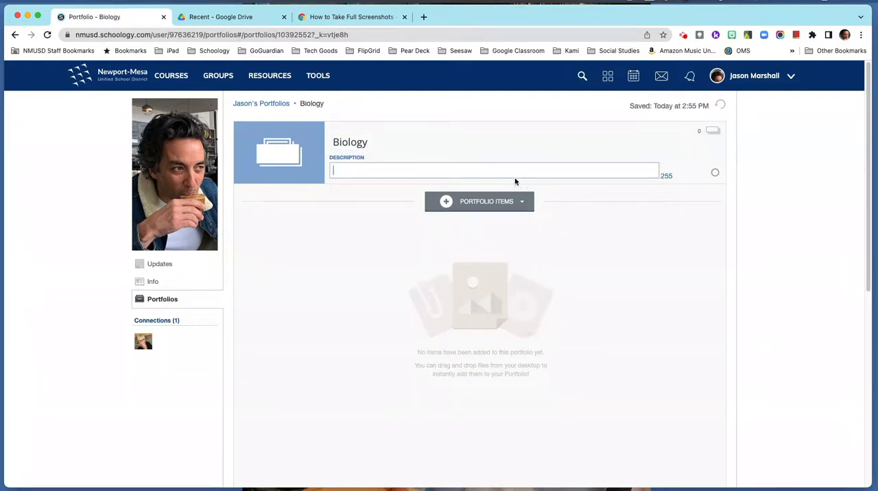
mouse_move(261, 166)
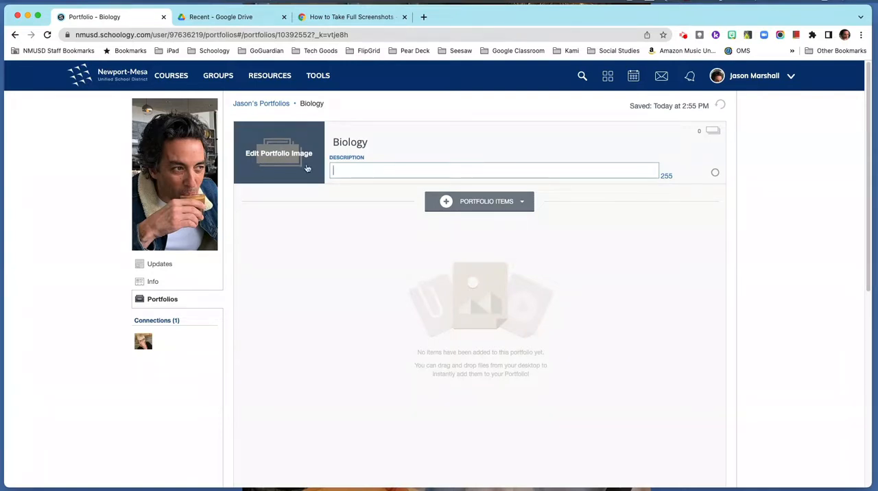
left_click(320, 227)
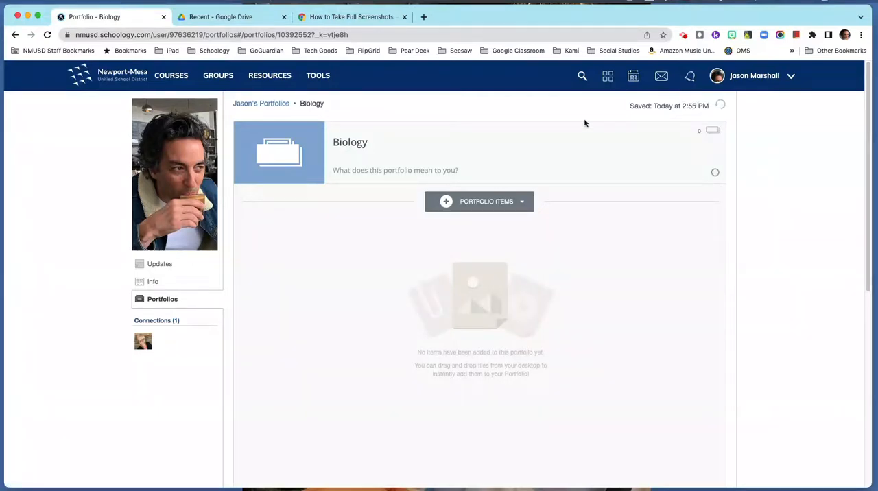
left_click(268, 105)
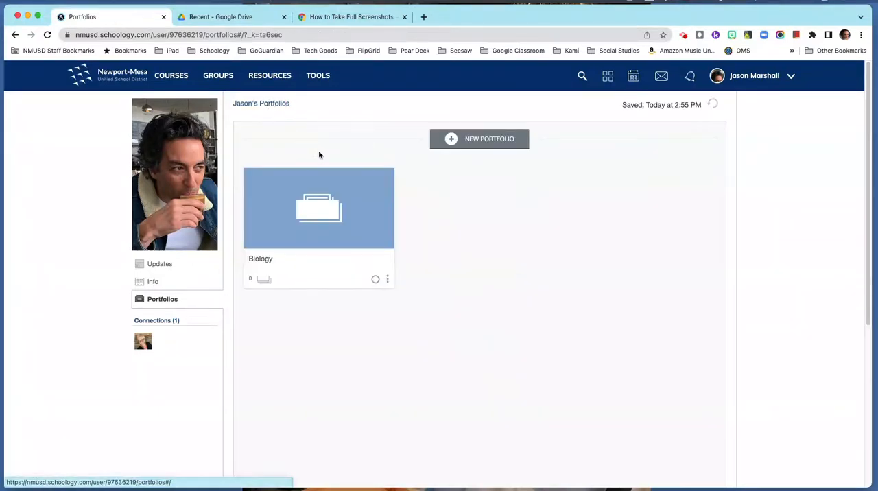
Create another portfolio and title it "Language Arts".
left_click(457, 137)
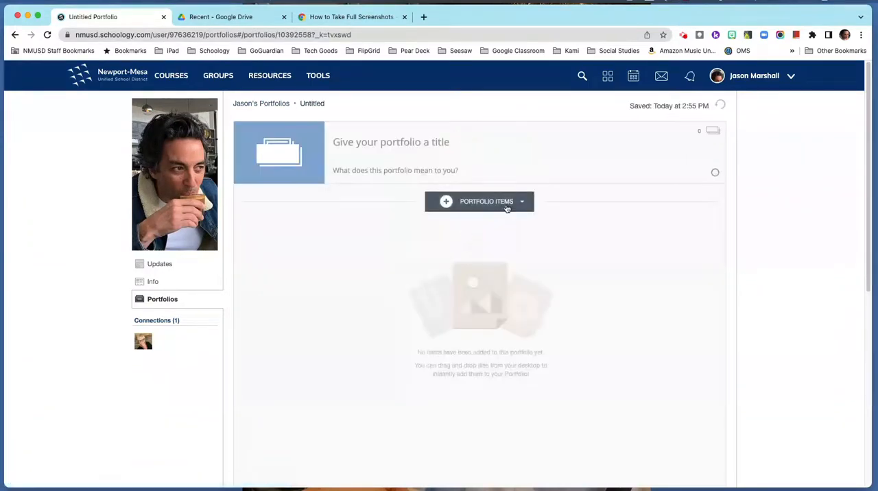
left_click(431, 143)
type("Lan")
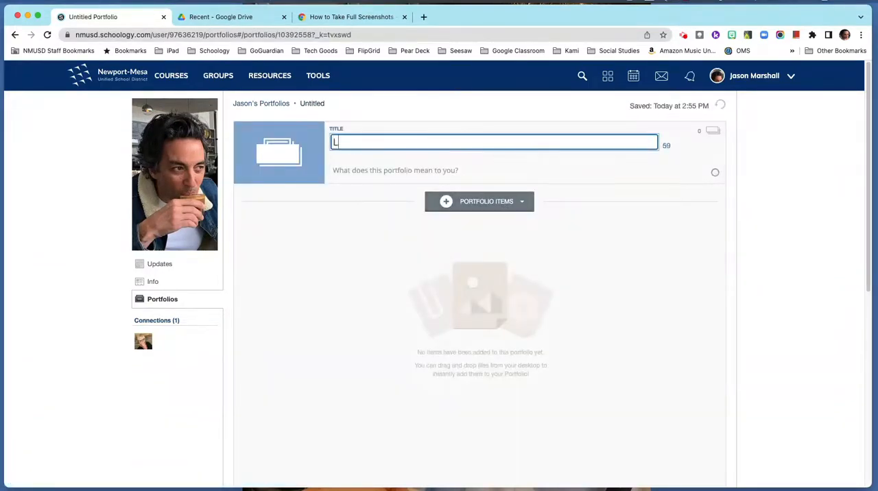
key("BackSpace")
type("nguage a")
key("BackSpace")
type("Arts")
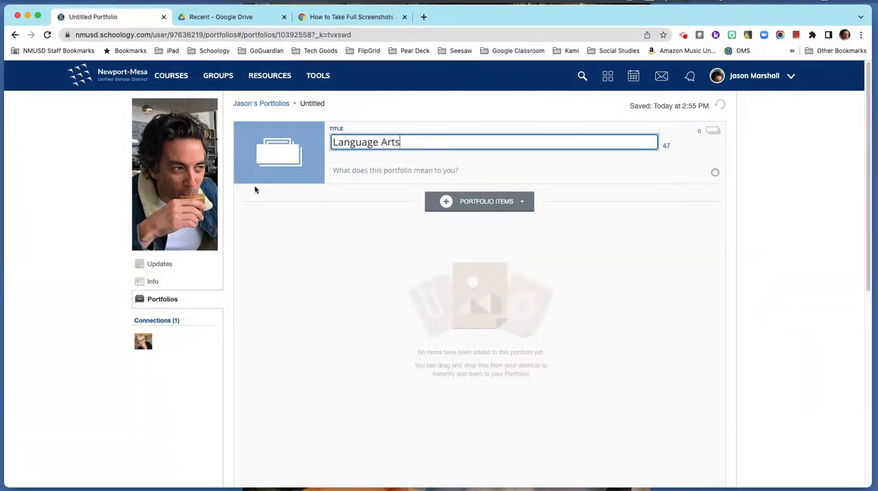
Change the Language Arts portfolio's cover color to pink-red and return to the portfolio list.
left_click(278, 151)
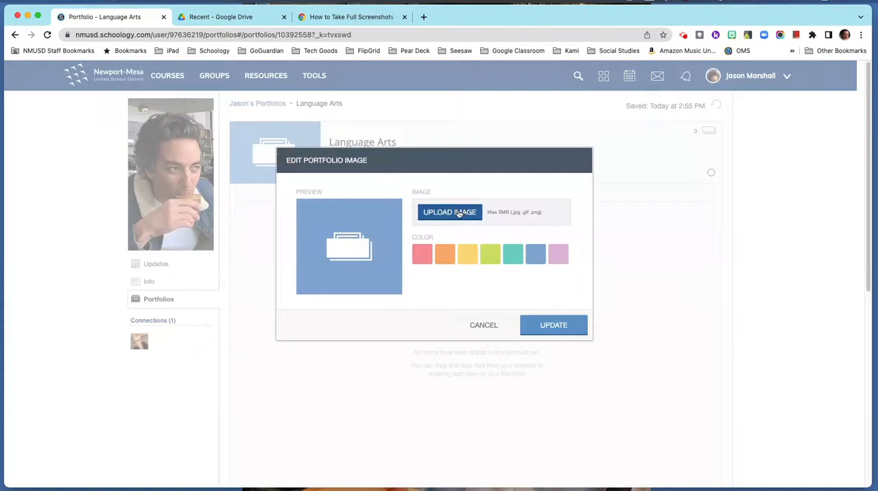
left_click(422, 255)
left_click(549, 325)
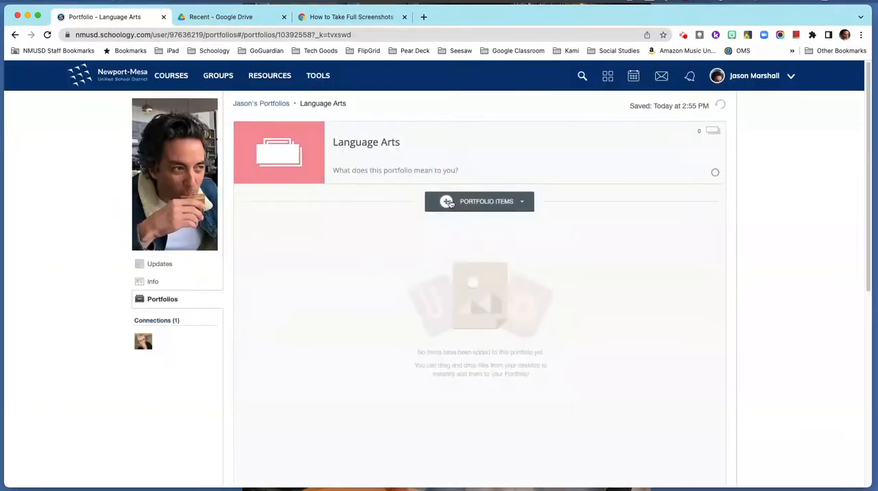
left_click(264, 105)
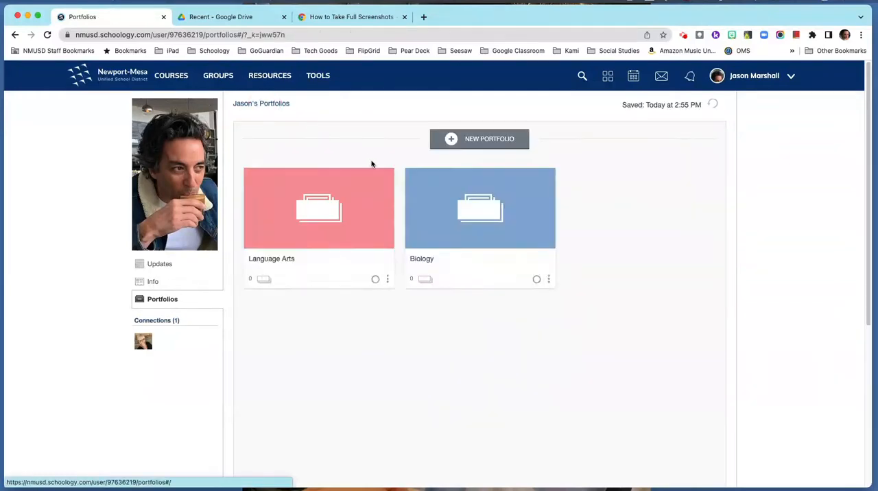
Add a third portfolio with the title "Geometry".
left_click(444, 142)
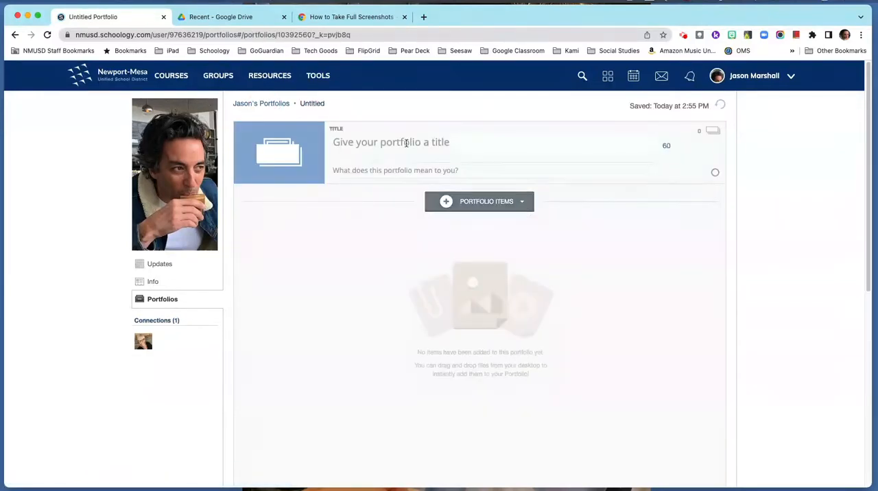
left_click(399, 142)
type("Gein==")
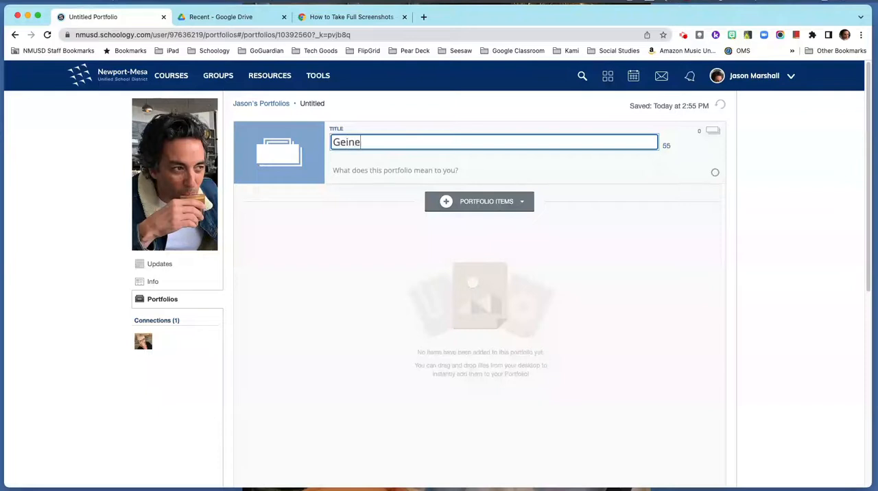
key("BackSpace")
key("BackSpace")
key("BackSpace")
type("ometry")
Set the Geometry portfolio's cover color to orange and go back to the portfolio list.
left_click(274, 162)
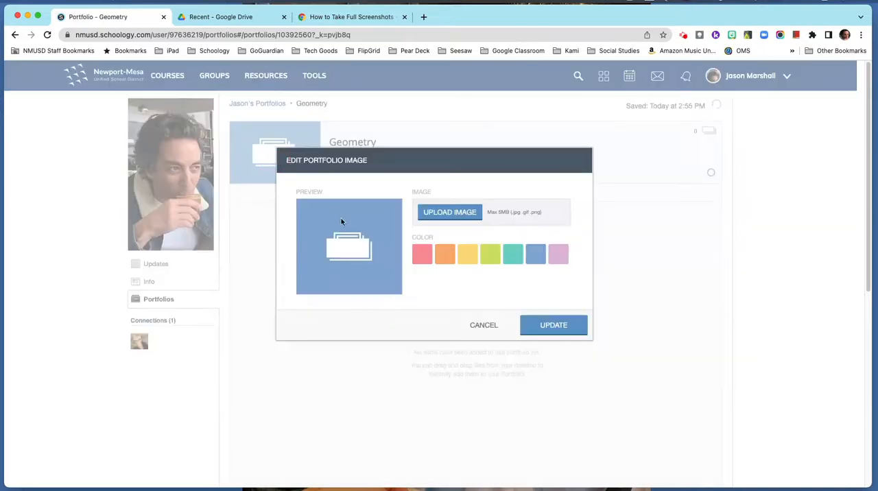
left_click(445, 257)
left_click(555, 327)
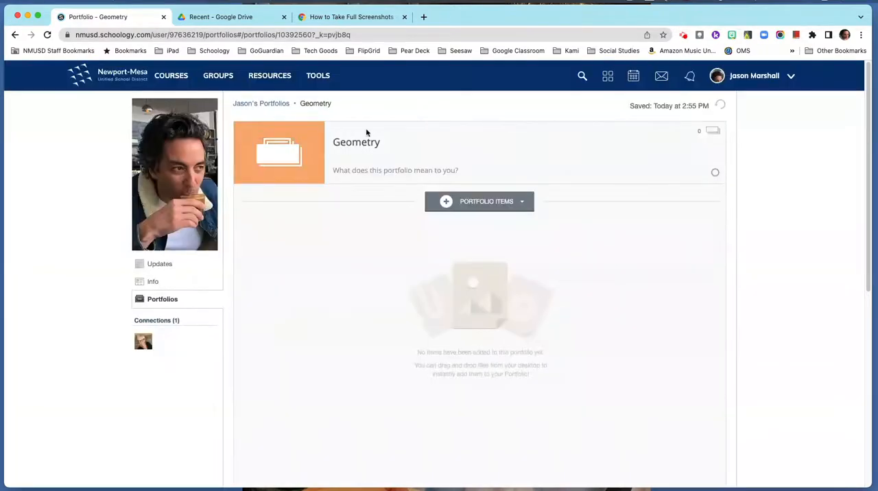
left_click(273, 105)
Create a fourth portfolio titled "US History".
left_click(451, 140)
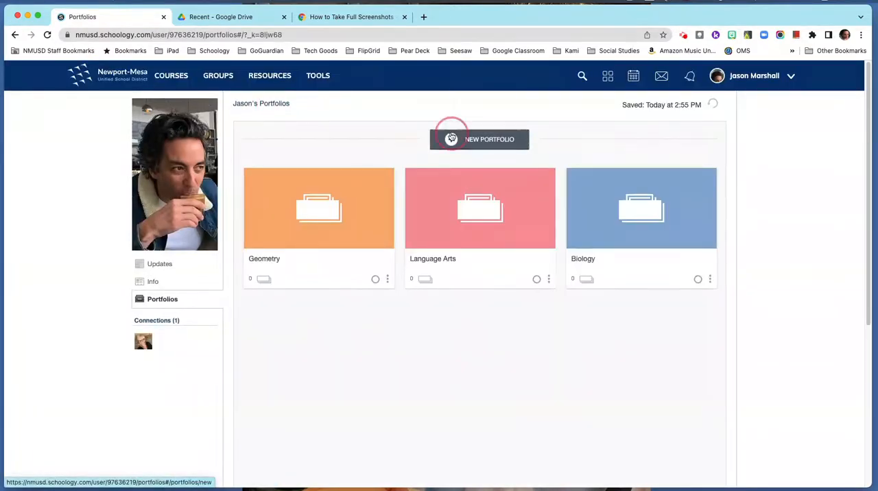
left_click(407, 140)
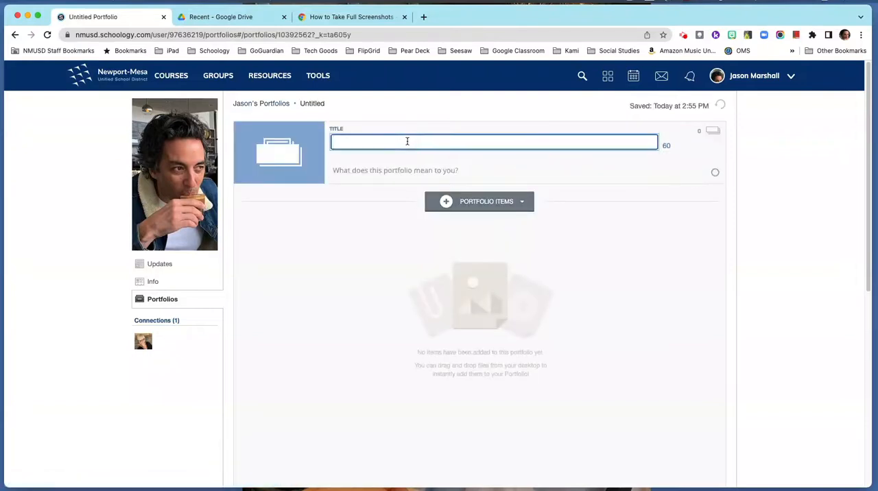
type("US History")
Give the US History portfolio a yellow cover color and return to the overview of all portfolios.
left_click(261, 157)
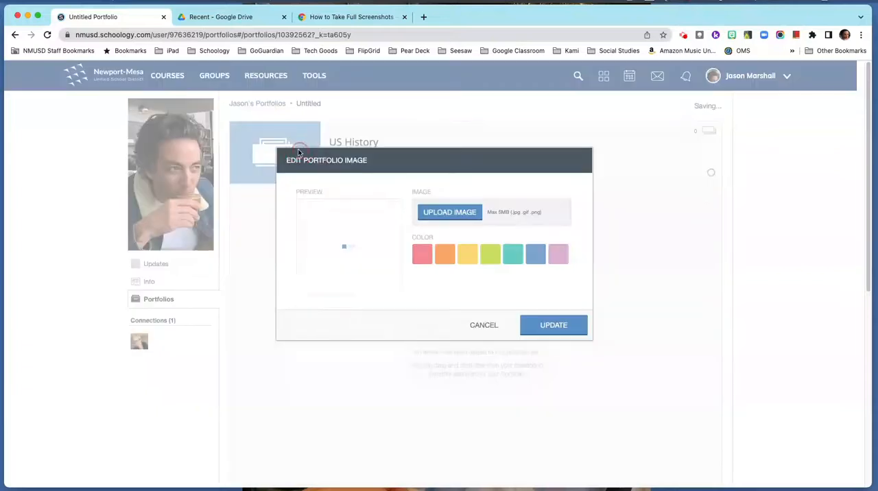
left_click(461, 259)
left_click(542, 323)
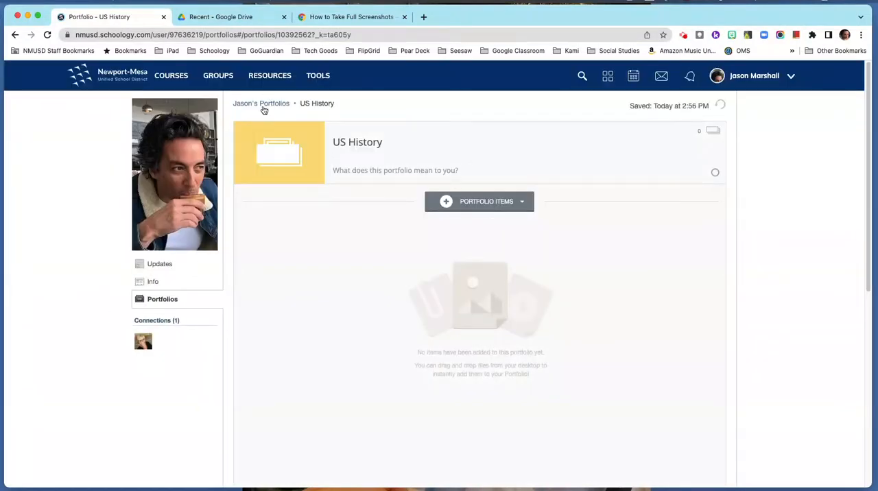
left_click(155, 302)
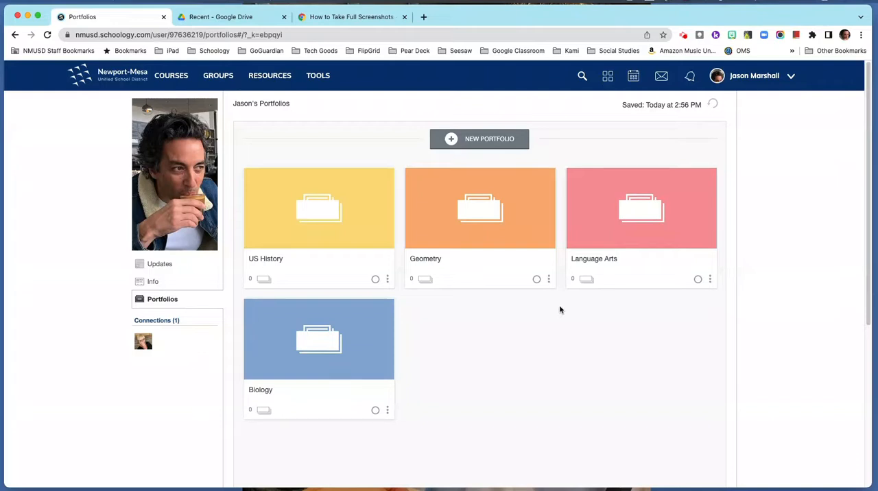
Open the US History portfolio and check its title, description and publishing options.
left_click(327, 221)
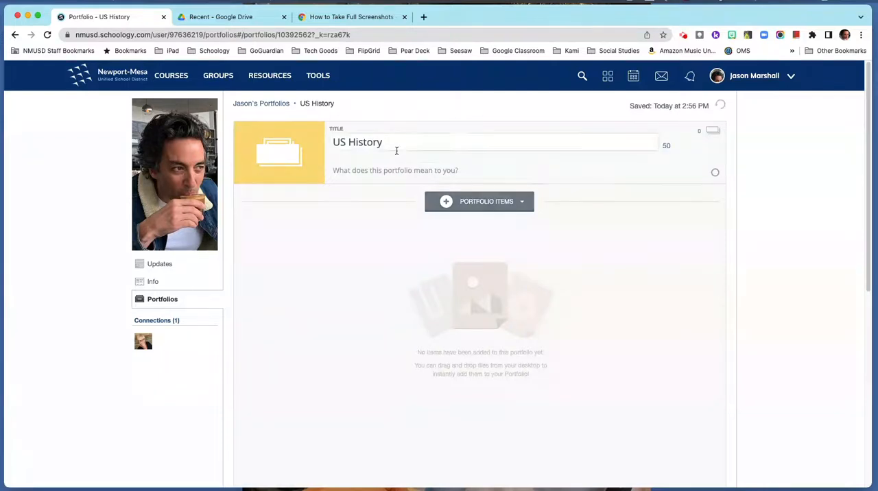
mouse_move(313, 142)
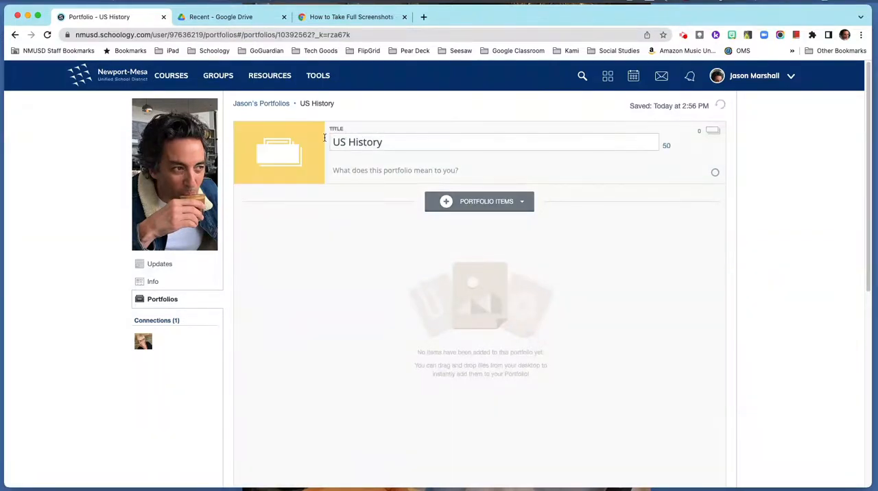
mouse_move(358, 165)
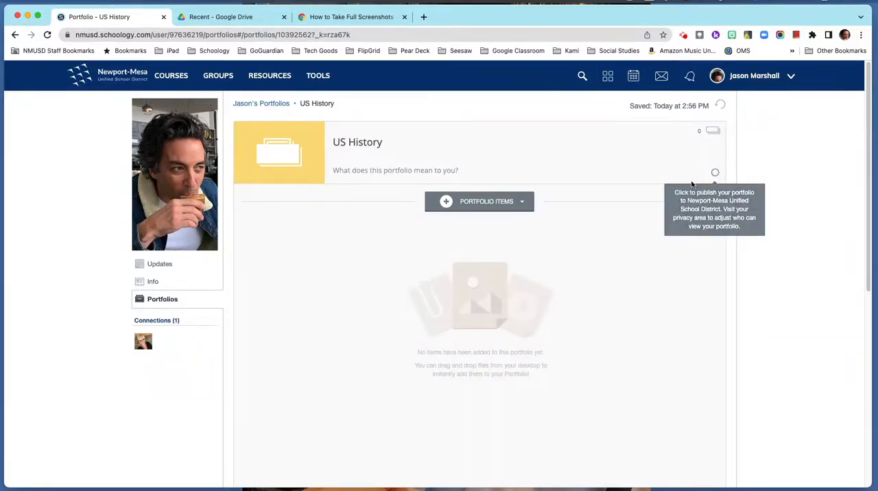
Add the Declaration of Independence assignment submission from the "* US History MP PD : Section 1" course to the US History portfolio.
left_click(451, 208)
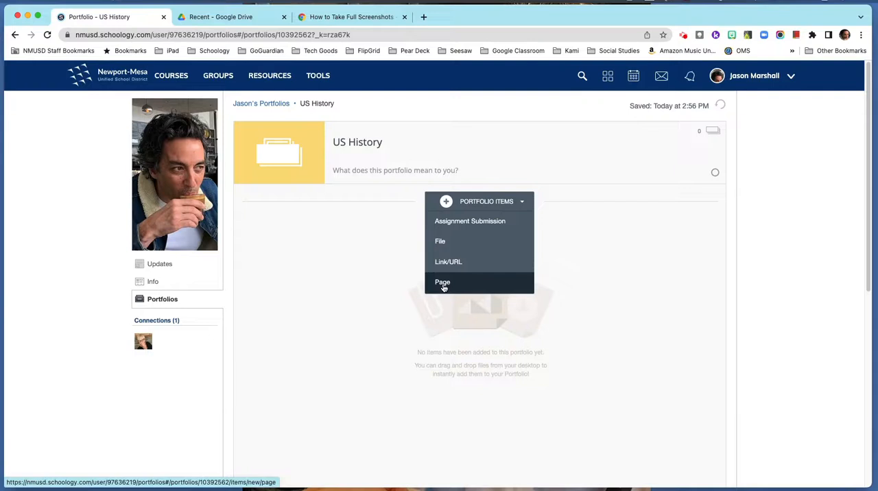
left_click(485, 222)
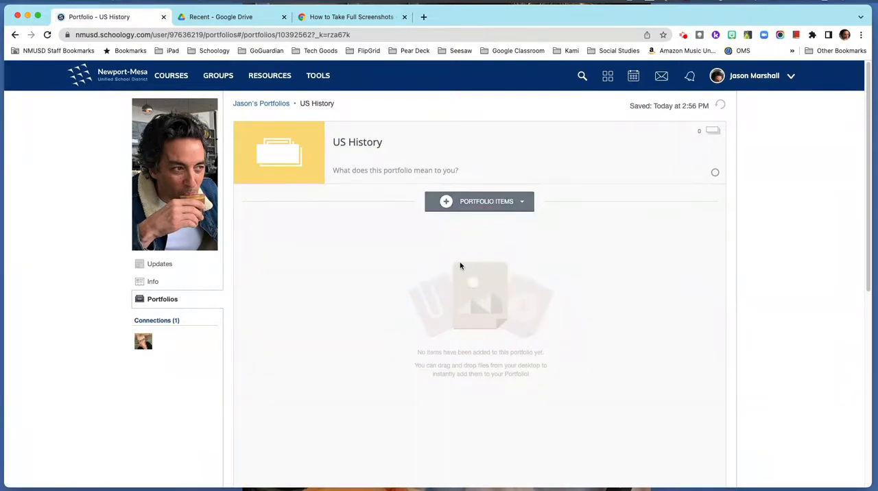
scroll(380, 290, "down", 10)
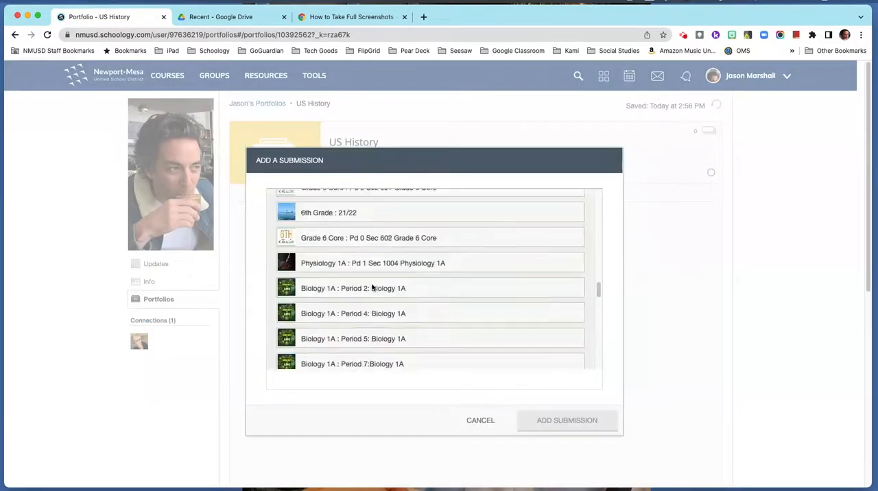
scroll(373, 287, "down", 15)
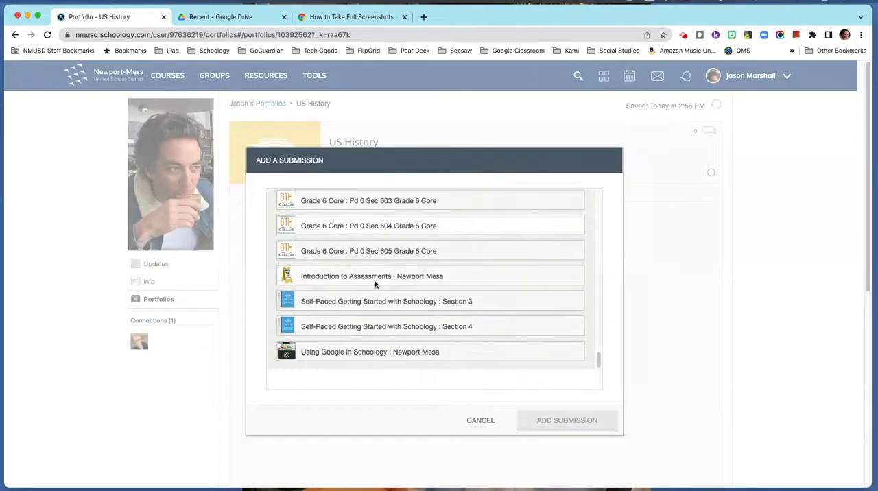
scroll(376, 284, "up", 15)
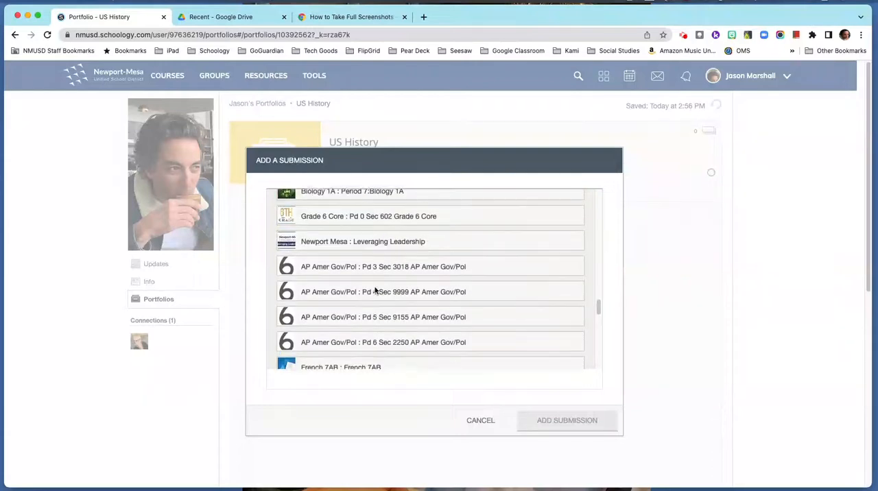
scroll(374, 291, "up", 4)
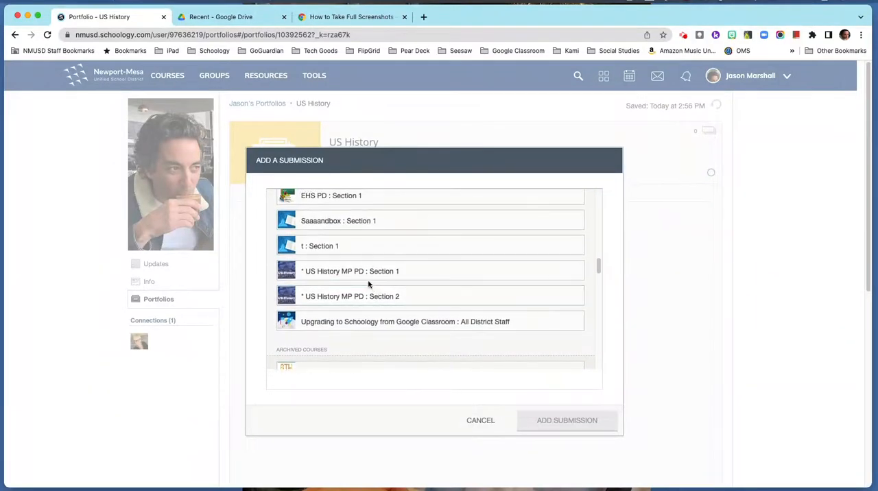
left_click(349, 272)
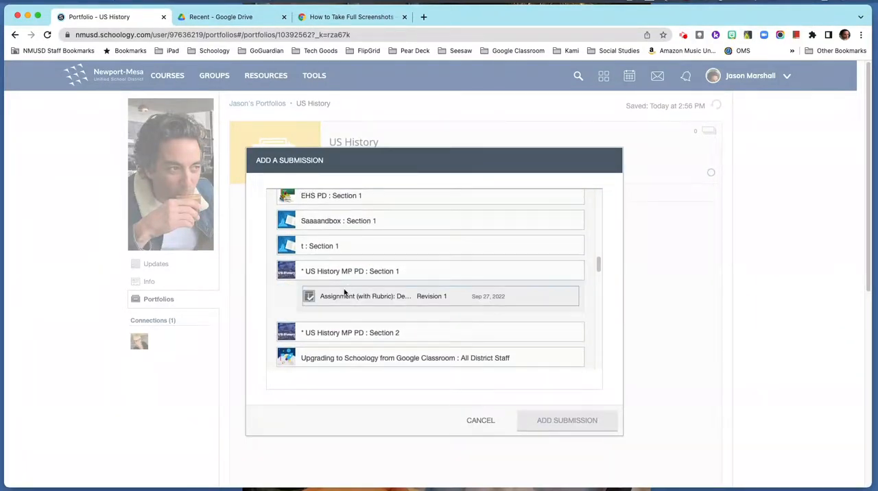
left_click(337, 300)
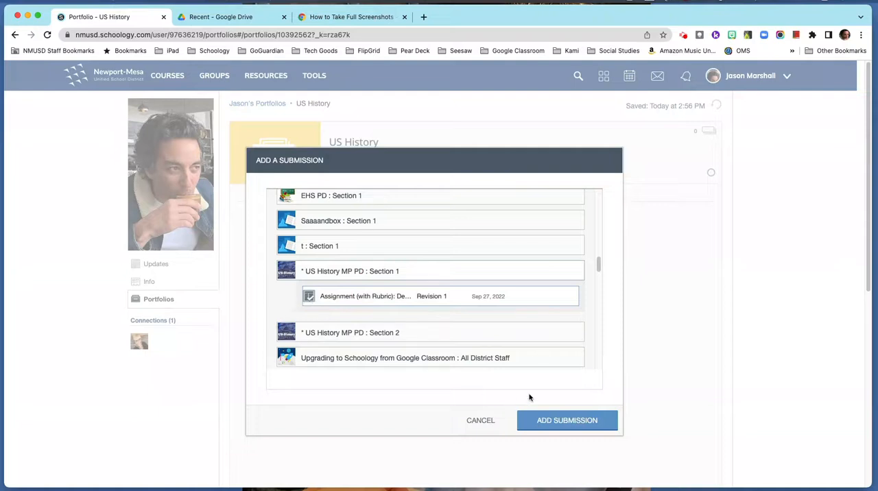
left_click(573, 426)
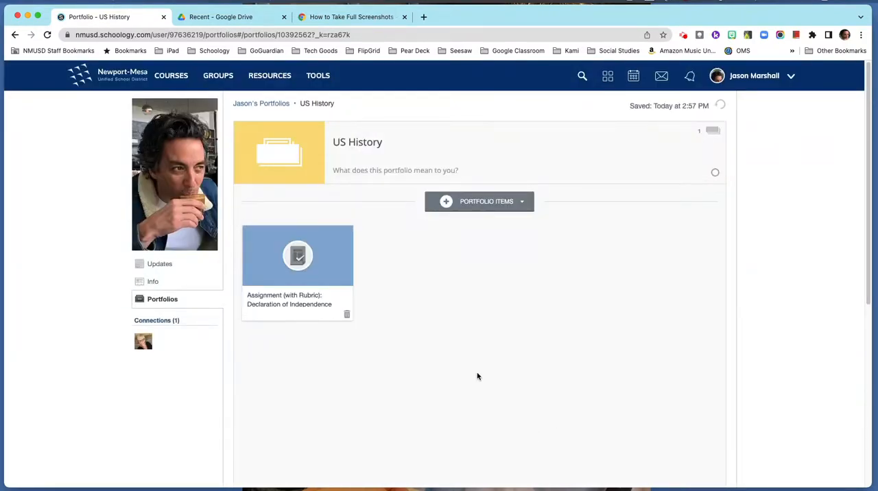
Open the added submission and shorten its title to "Assignment: Declaration of Independence DBQ".
left_click(291, 259)
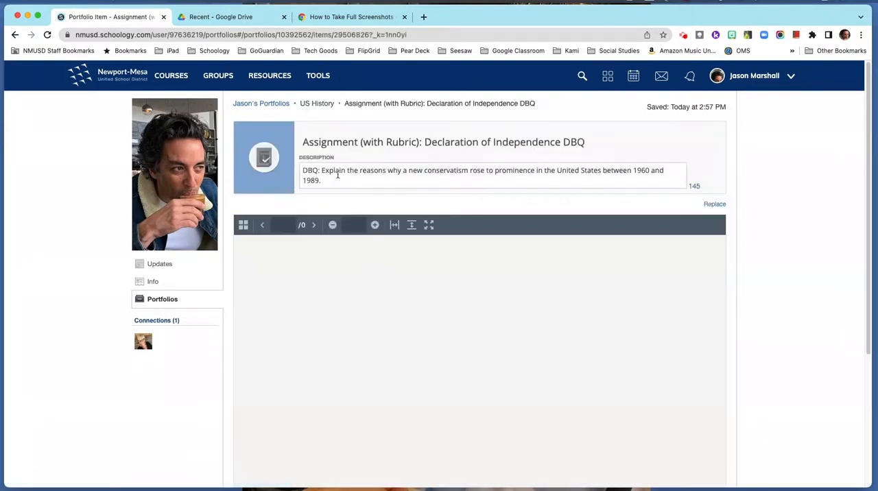
left_click(333, 180)
left_click_drag(334, 180, 300, 169)
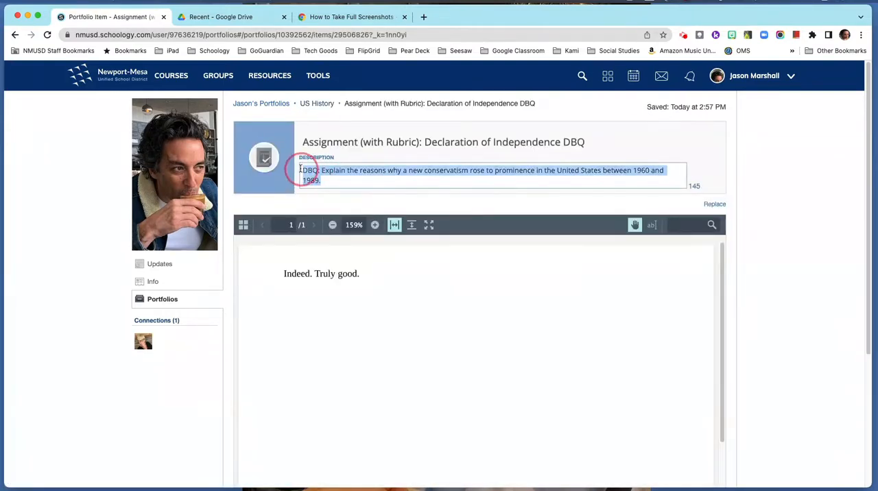
left_click(366, 135)
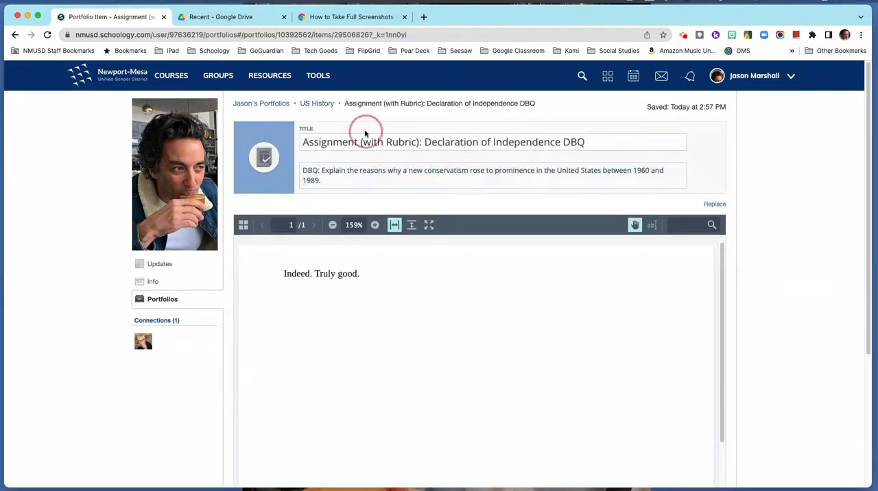
left_click(420, 142)
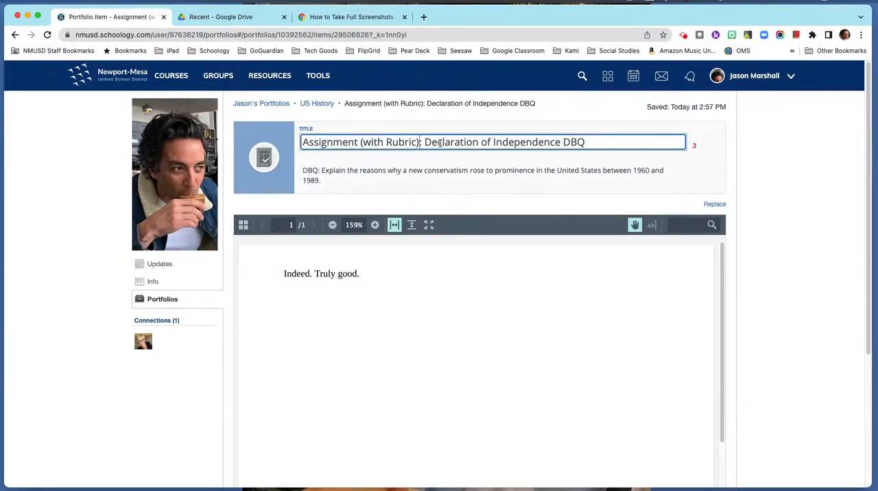
key("BackSpace")
key("BackSpace")
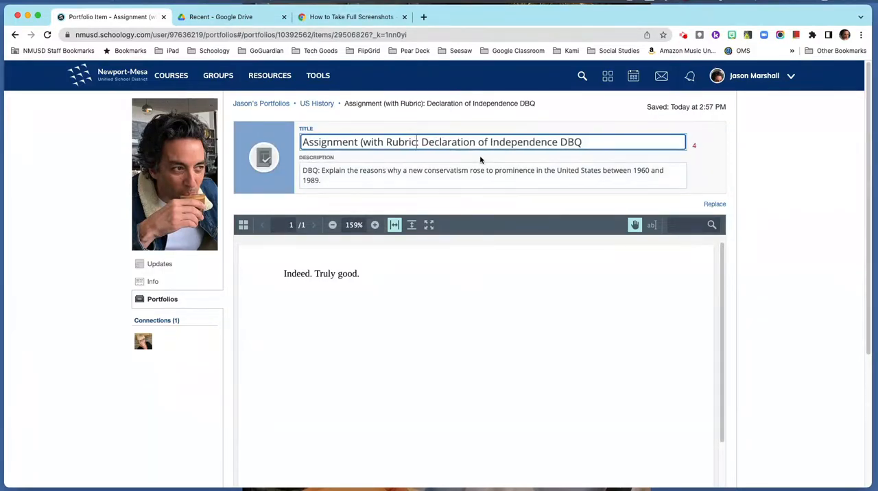
key("BackSpace")
key("BackSpace")
key("BackSpace")
key("BackSpace")
key("BackSpace")
key("BackSpace")
key("BackSpace")
key("BackSpace")
key("BackSpace")
key("BackSpace")
key("BackSpace")
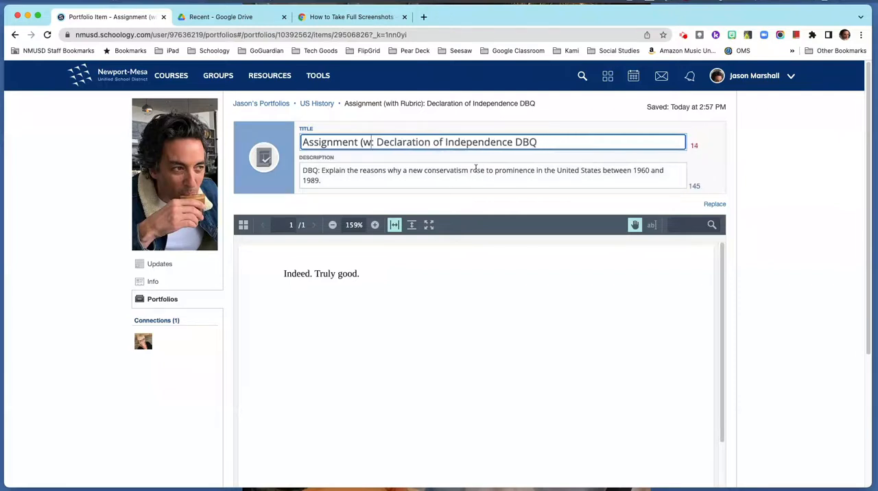
key("BackSpace")
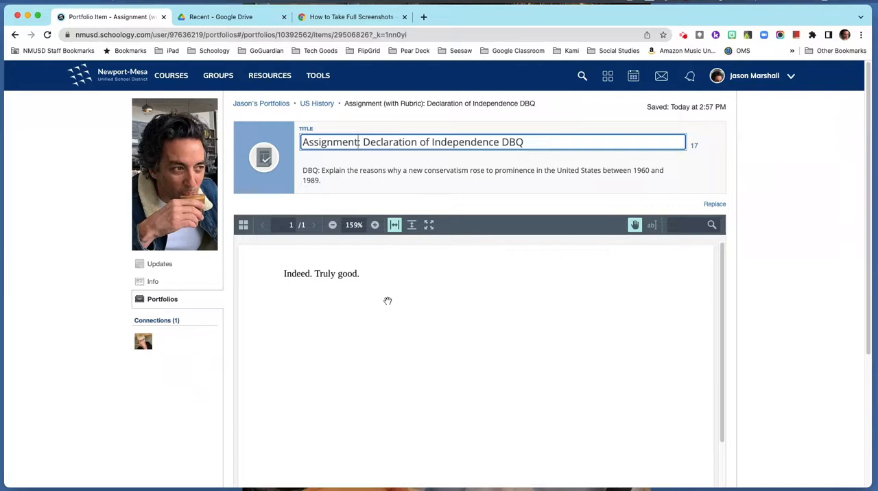
Look through the submitted assignment document and return to the US History portfolio.
scroll(387, 301, "down", 5)
scroll(383, 303, "up", 5)
scroll(755, 275, "down", 2)
scroll(758, 269, "up", 2)
left_click(317, 108)
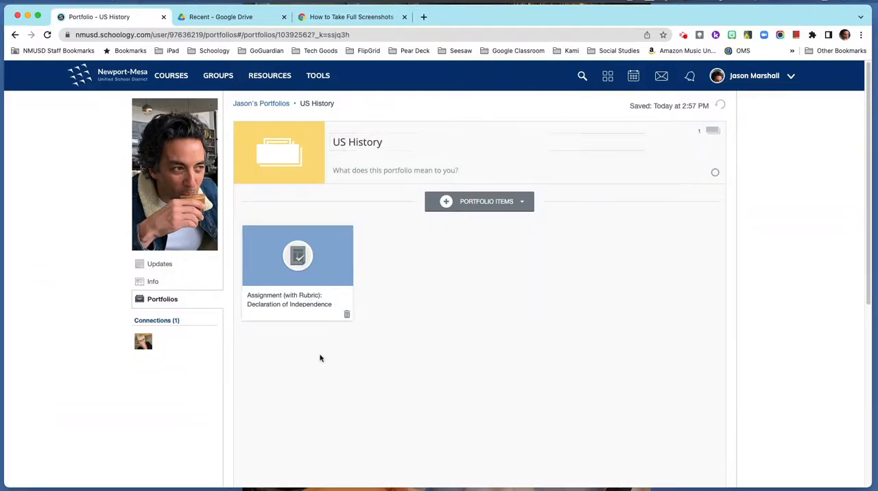
Switch to Google Drive and copy the sharing link of the "Copy of Cold War and Civil Rights" document.
left_click(443, 205)
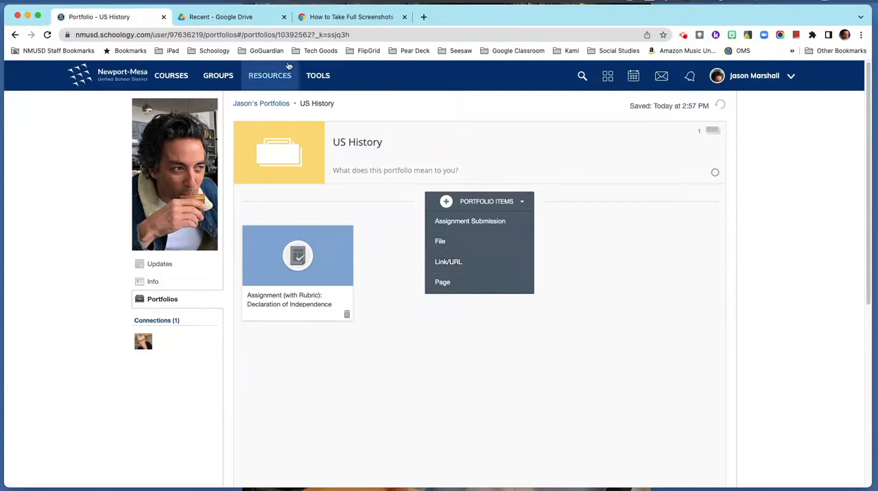
left_click(235, 20)
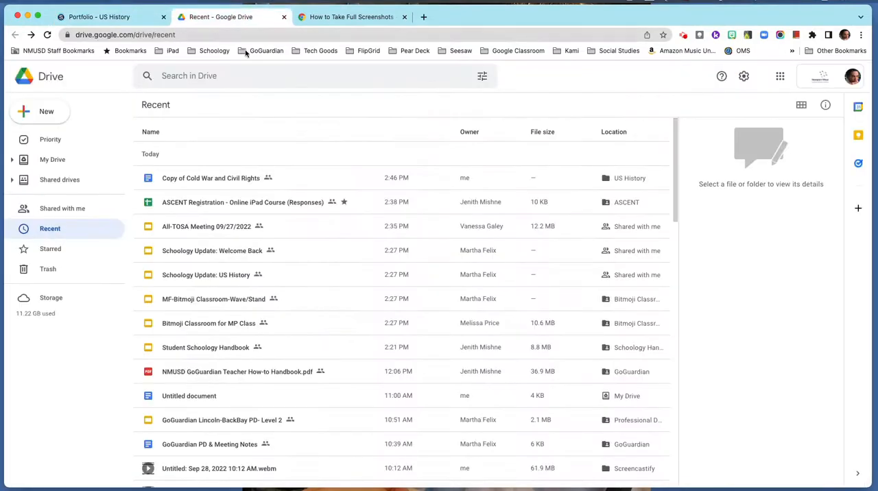
left_click(225, 179)
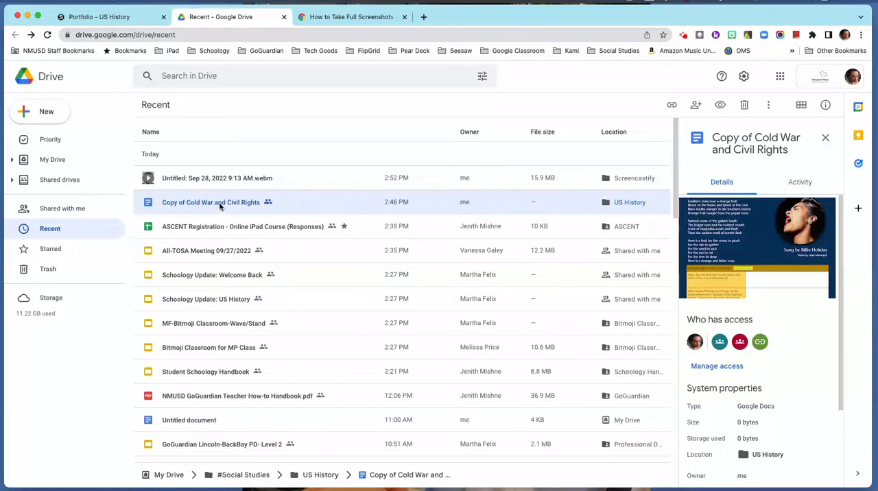
right_click(221, 205)
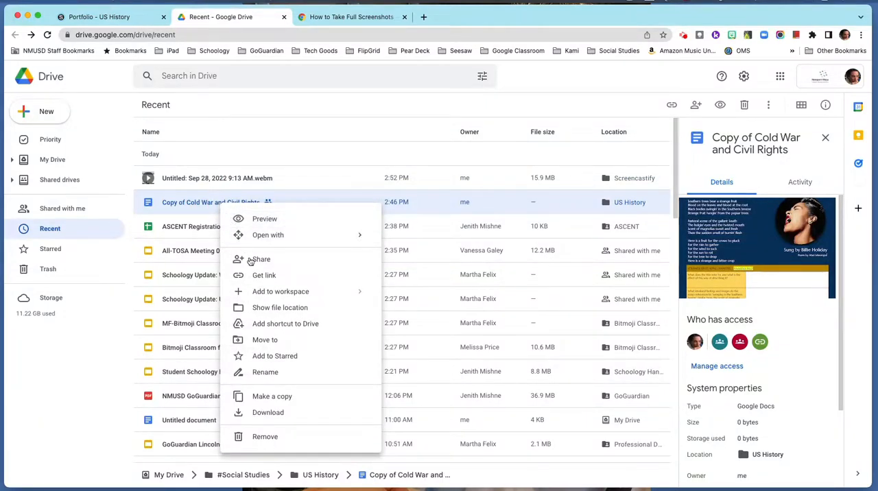
left_click(270, 277)
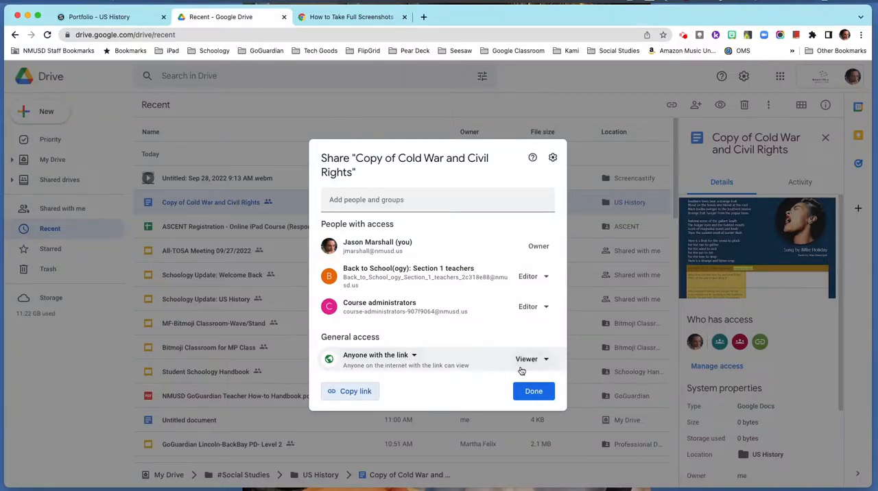
left_click(356, 392)
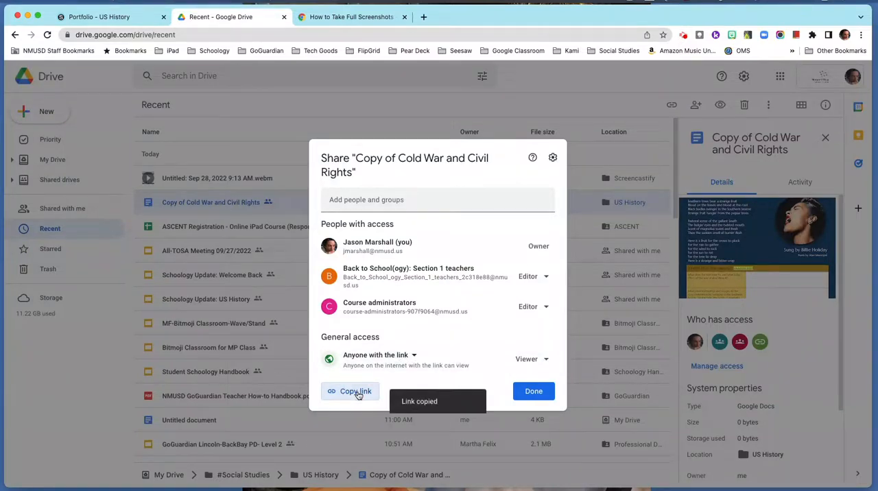
left_click(534, 392)
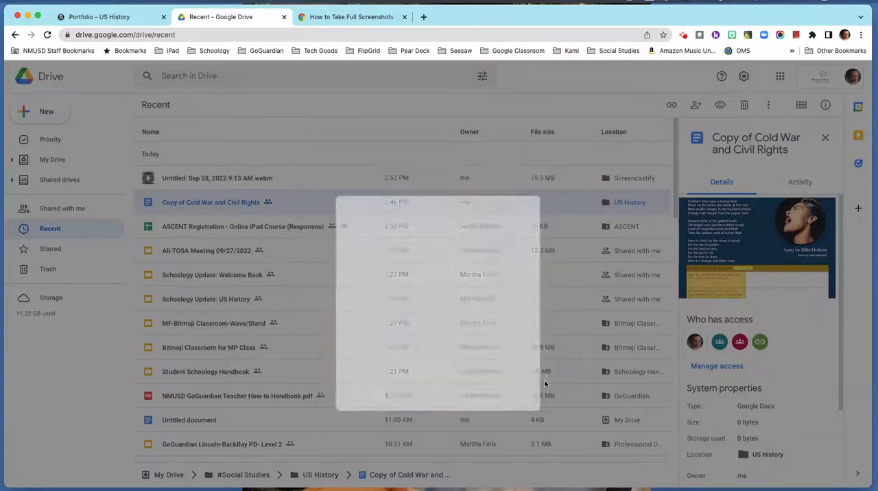
Return to Schoology and add the copied document link to the US History portfolio as a Link/URL item.
left_click(122, 18)
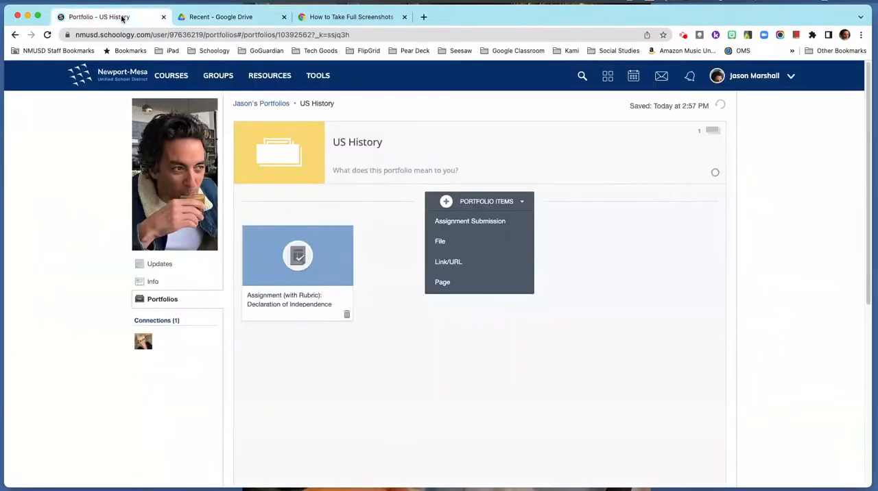
left_click(447, 262)
right_click(391, 209)
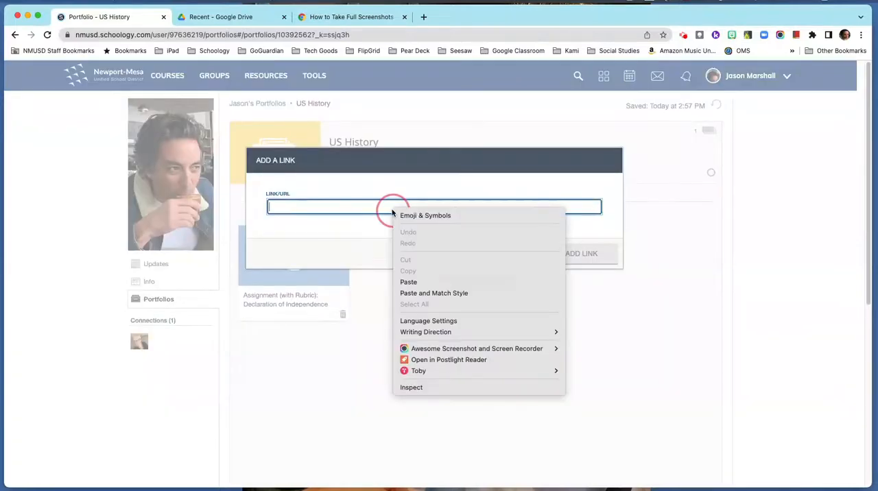
left_click(409, 280)
left_click(606, 251)
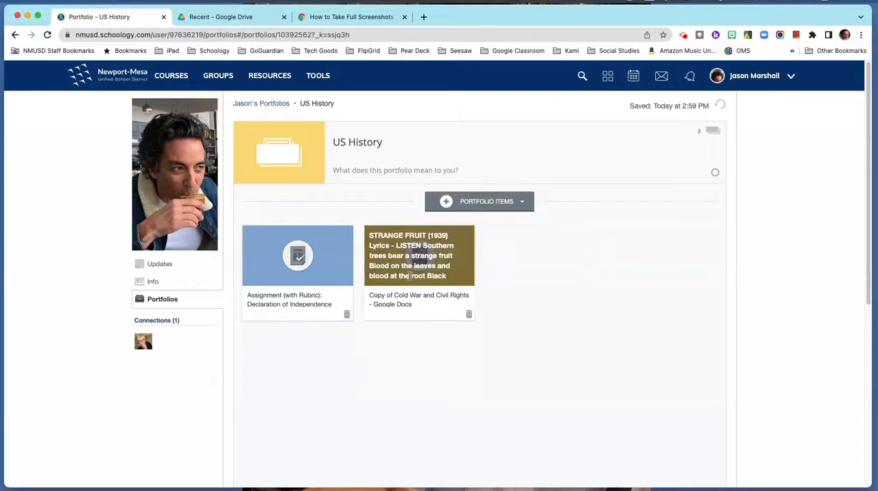
Open the new link item, examine the embedded document, view it in its own browser tab, and return to the item.
left_click(418, 260)
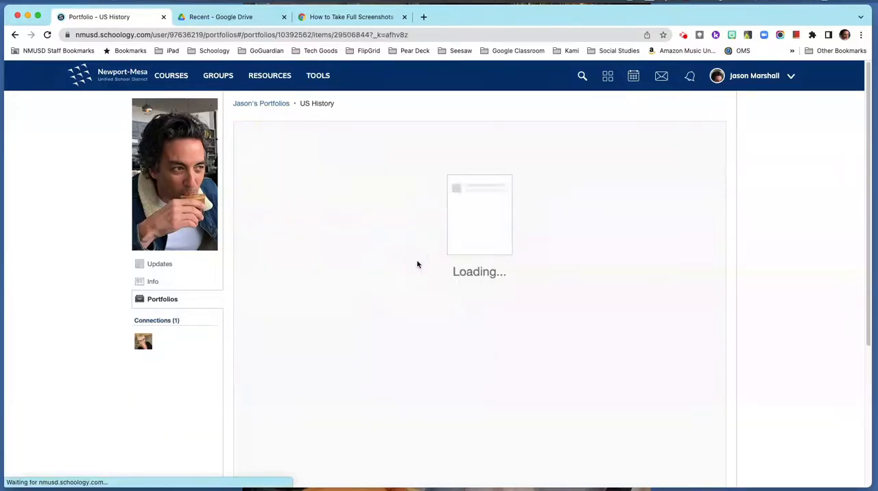
scroll(771, 272, "down", 5)
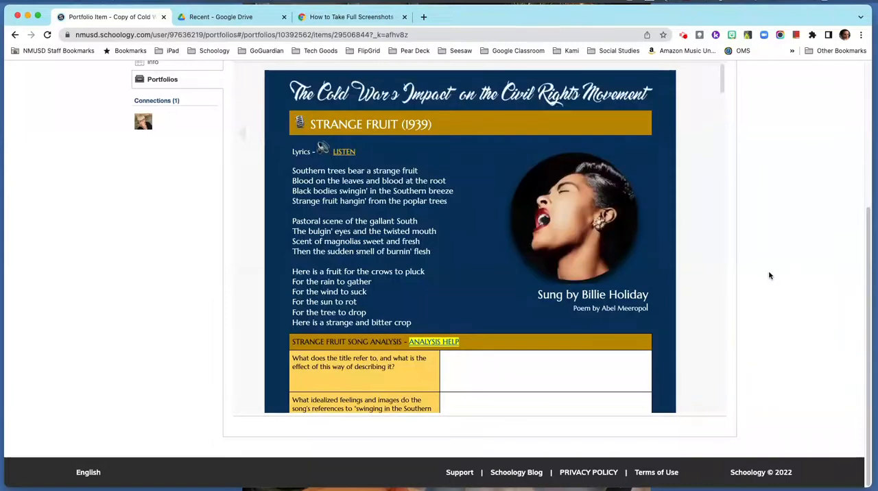
scroll(767, 284, "up", 5)
scroll(766, 314, "down", 4)
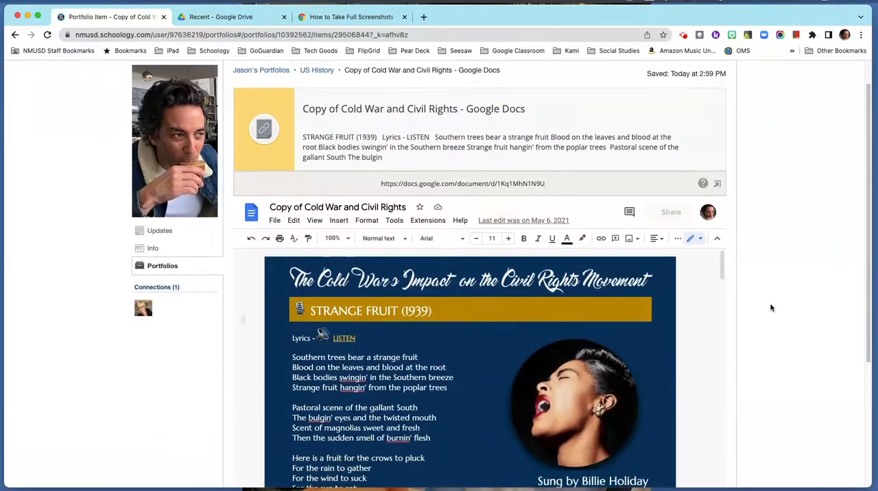
scroll(724, 285, "down", 2)
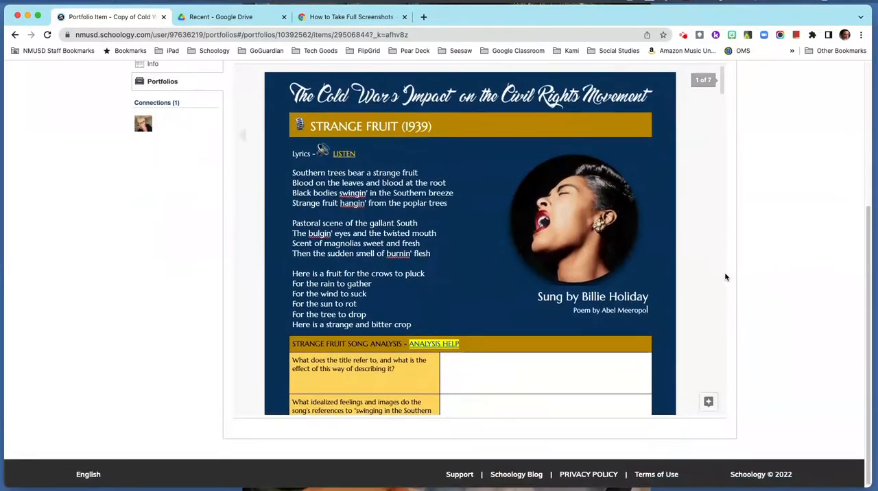
scroll(725, 275, "up", 5)
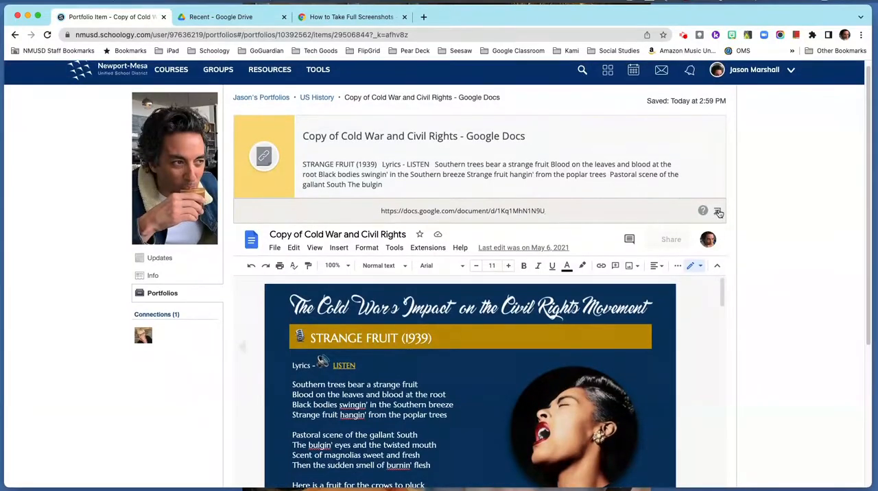
left_click(719, 212)
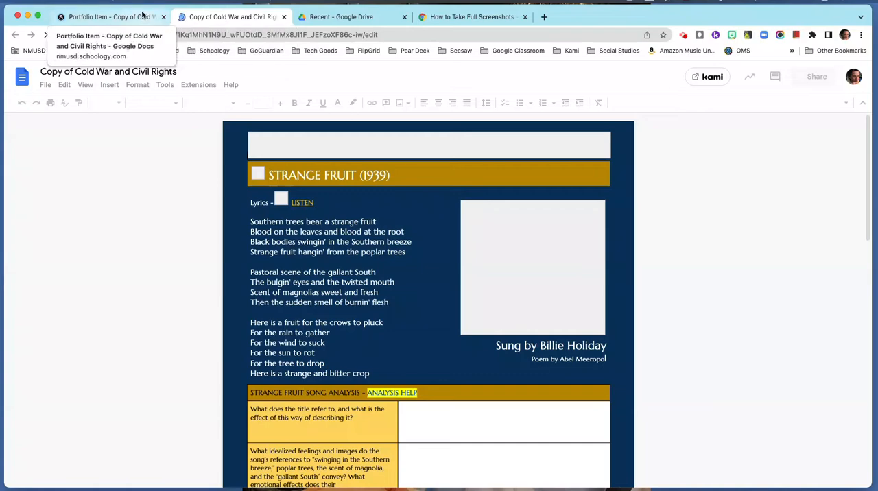
left_click(136, 17)
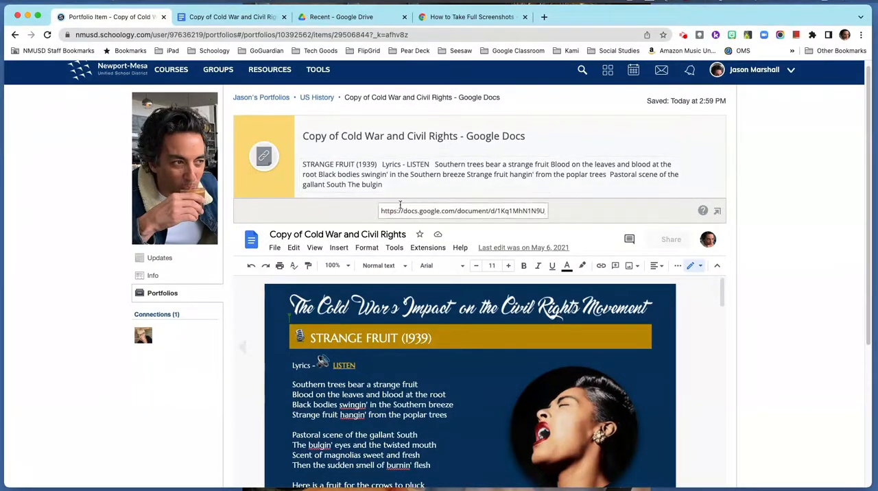
Trim the link item's description to "STRANGE FRUIT (1939) Lyrics - LISTEN" and retitle it "Cold War and Civil Rights - Google Docs".
left_click(391, 183)
left_click_drag(391, 185, 432, 165)
key("BackSpace")
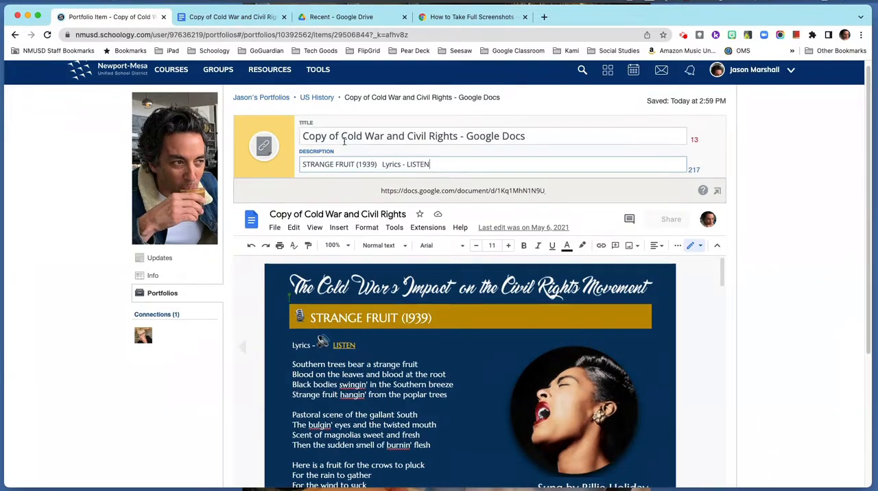
left_click_drag(343, 135, 304, 135)
key("BackSpace")
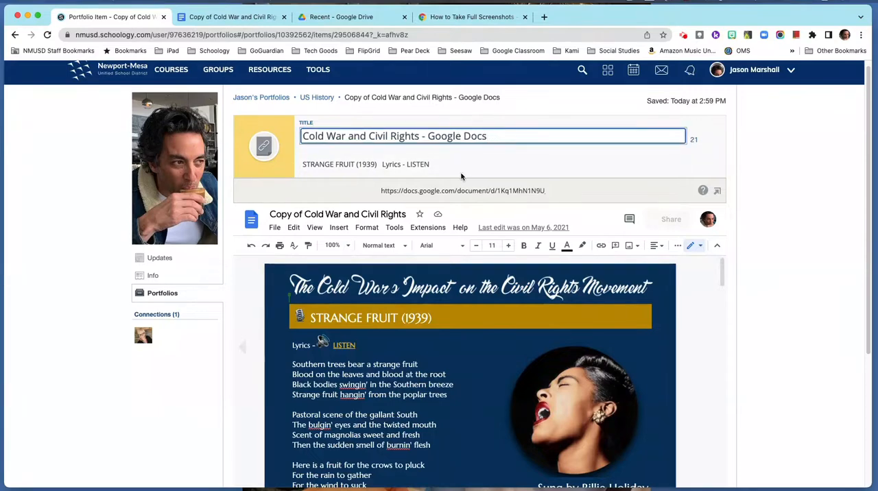
Set the Google Docs link item's cover image to the singer screenshot ending in 47.02 PM from the Documents folder.
mouse_move(236, 168)
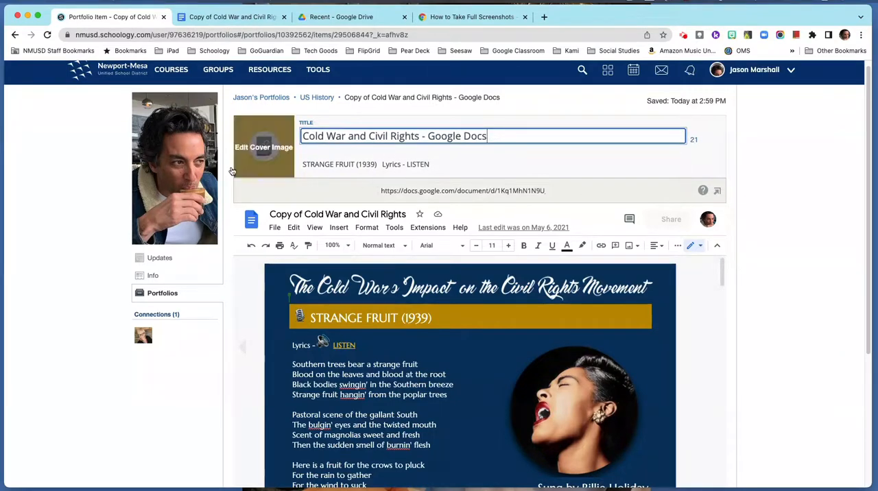
left_click(265, 155)
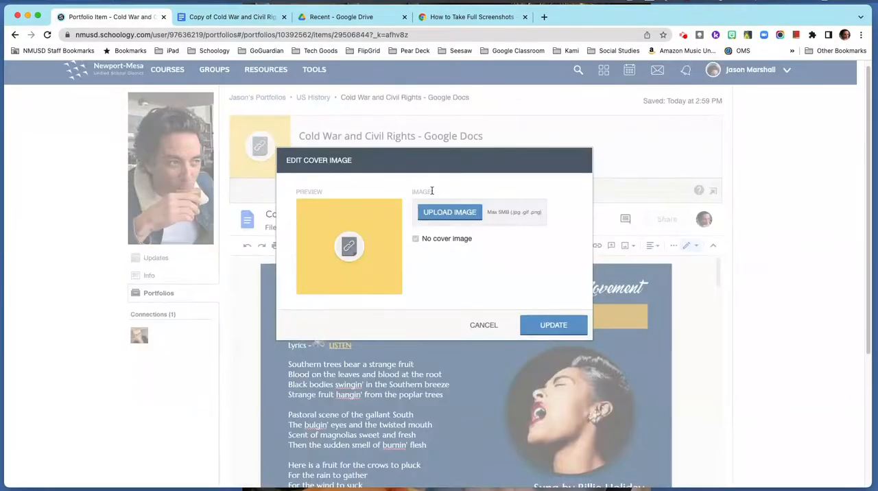
left_click(454, 218)
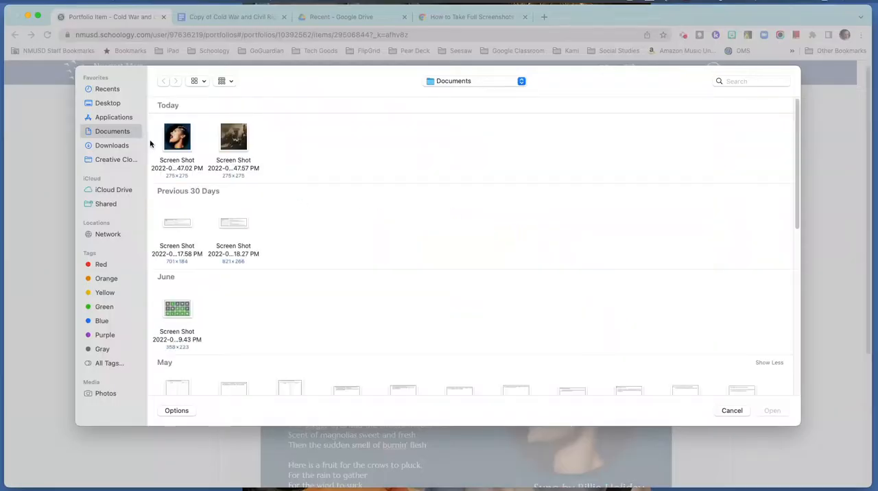
left_click(181, 136)
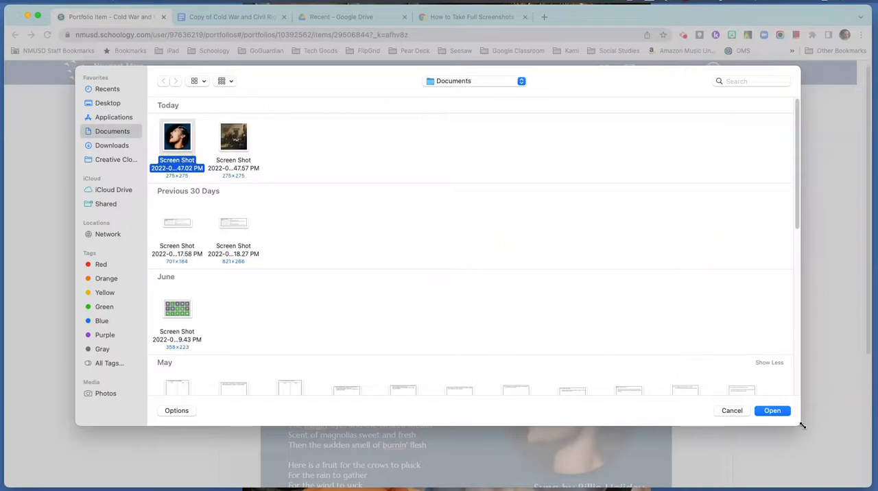
left_click(772, 411)
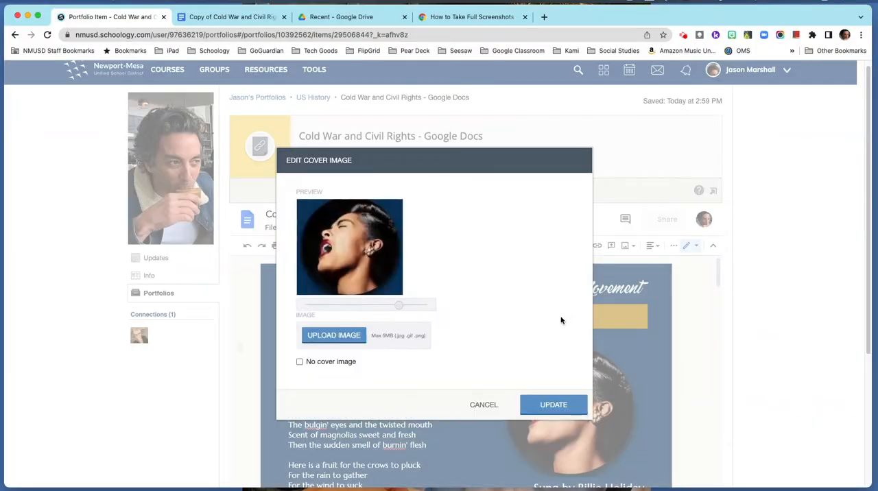
left_click(543, 406)
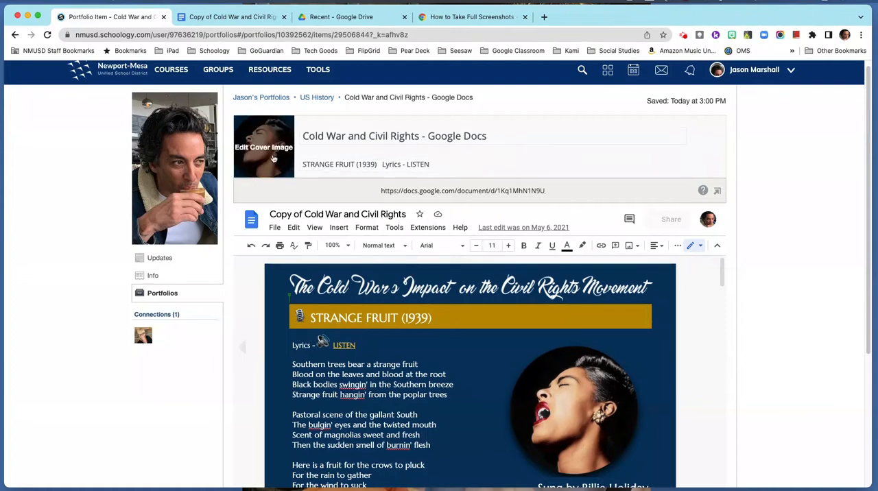
Add a Page item titled "Cold War Reflection" to the US History portfolio and return to the portfolio.
left_click(320, 98)
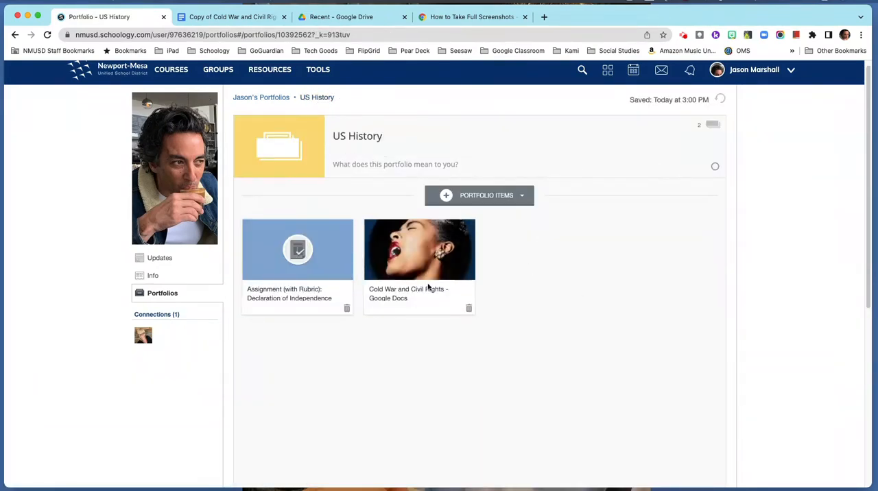
left_click(519, 197)
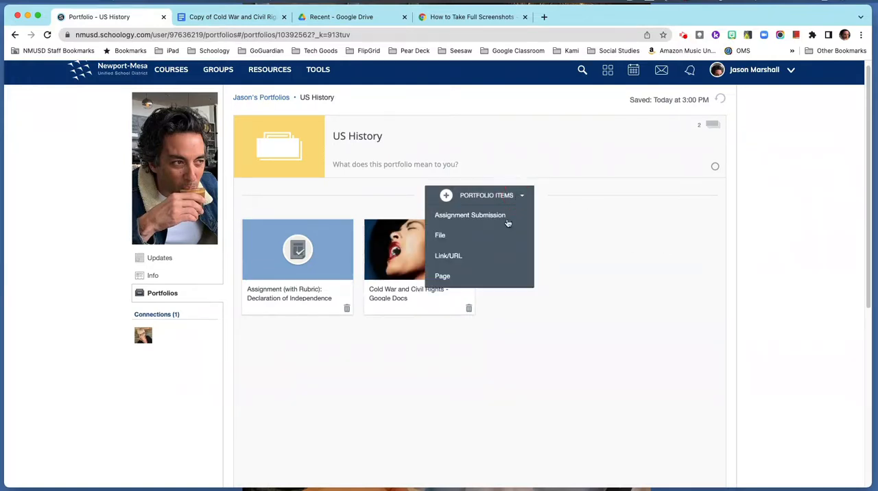
left_click(454, 280)
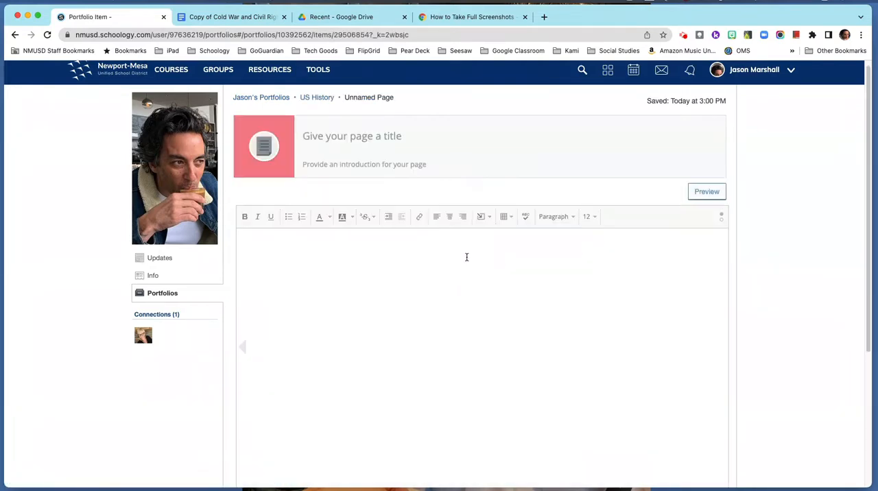
left_click(357, 137)
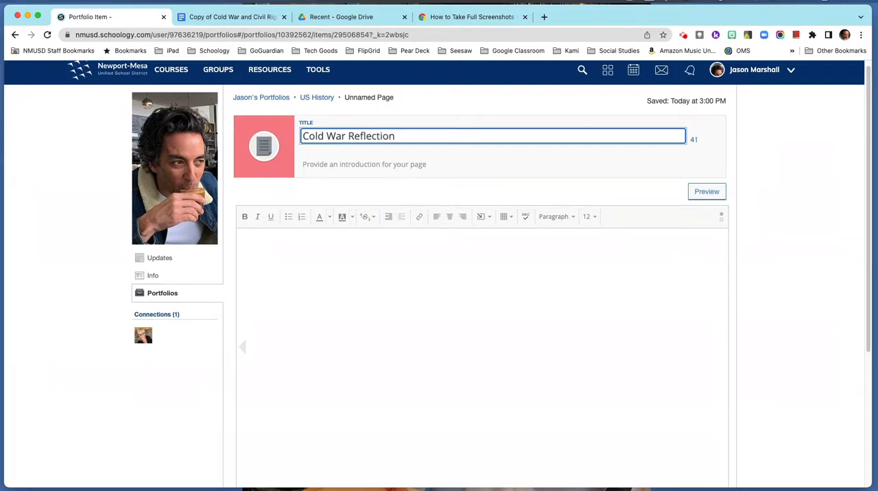
left_click(320, 98)
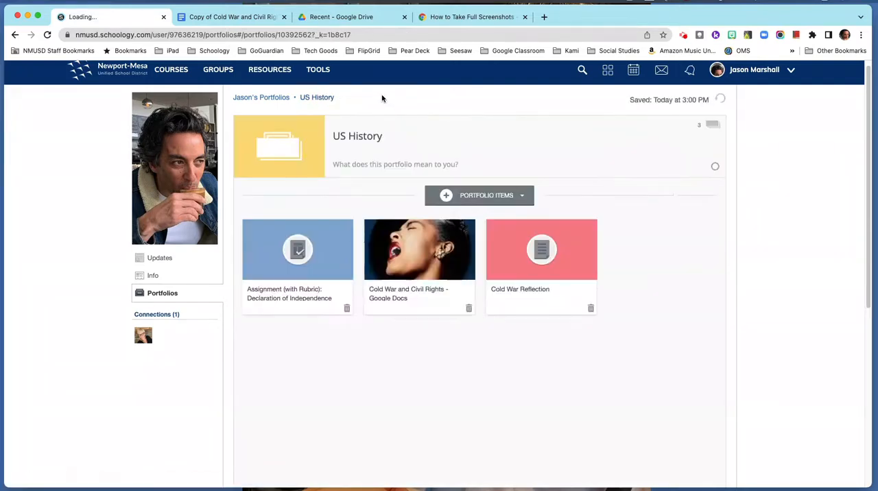
Reopen the reflection page and retitle it "Cold War and Civil Rights Reflection".
left_click(560, 262)
left_click(348, 136)
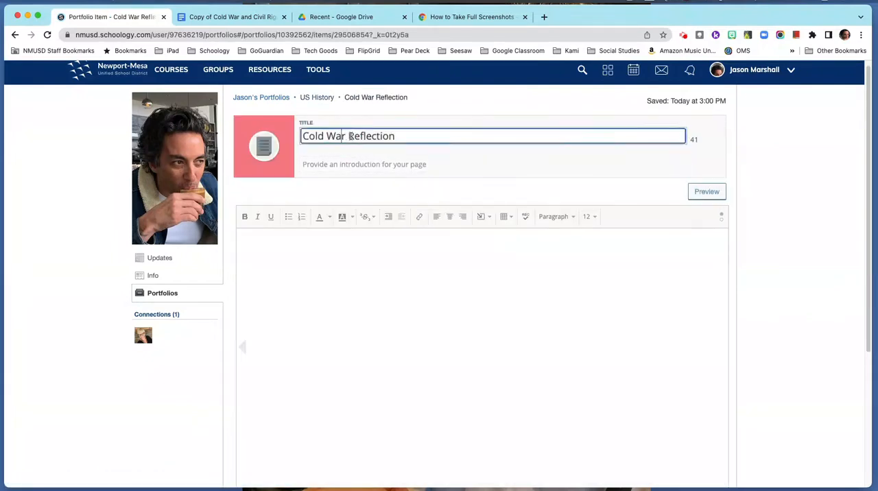
left_click_drag(347, 136, 360, 135)
left_click(347, 137)
type("and Civil Rights")
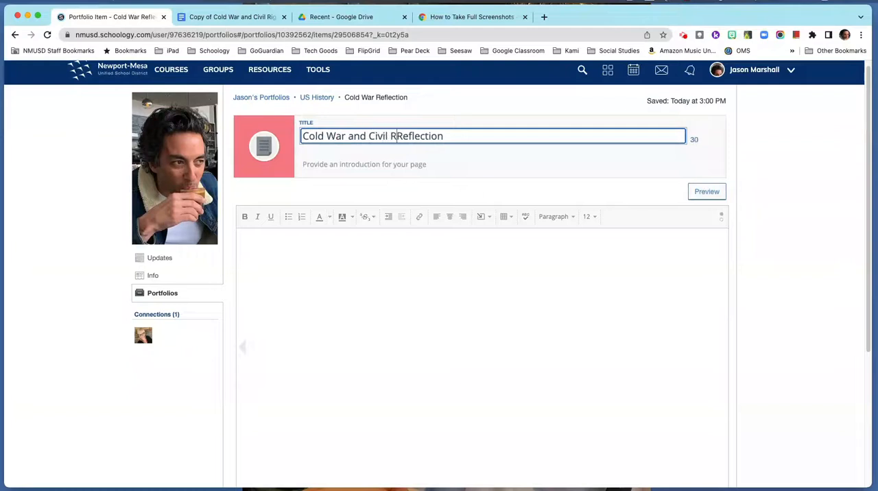
left_click(358, 163)
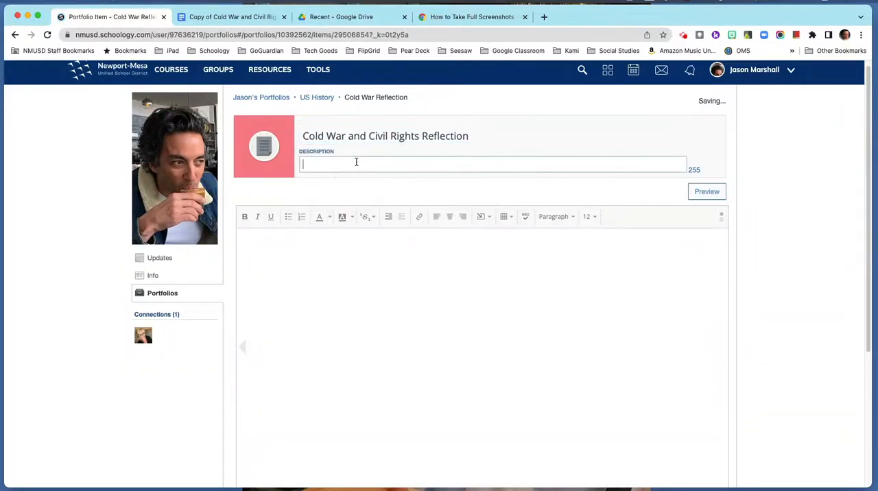
Write "This is my reflection." in the page body and format the sentence in bold dark red.
left_click(299, 239)
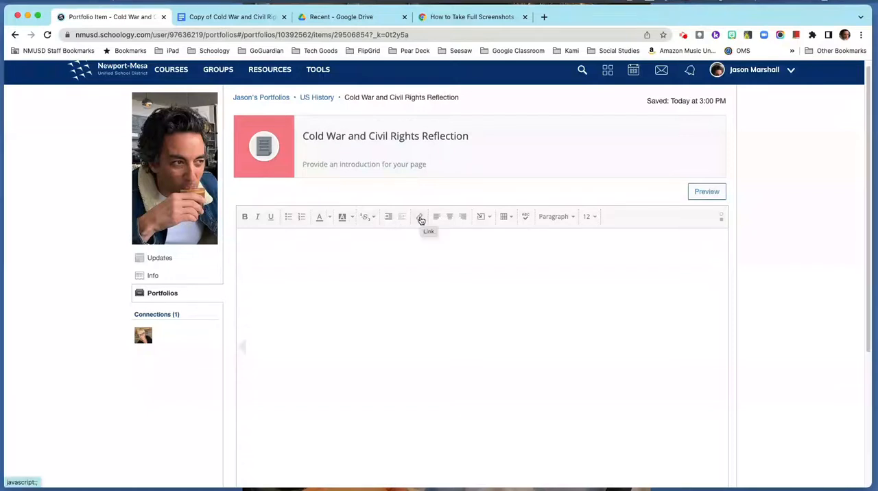
left_click(489, 218)
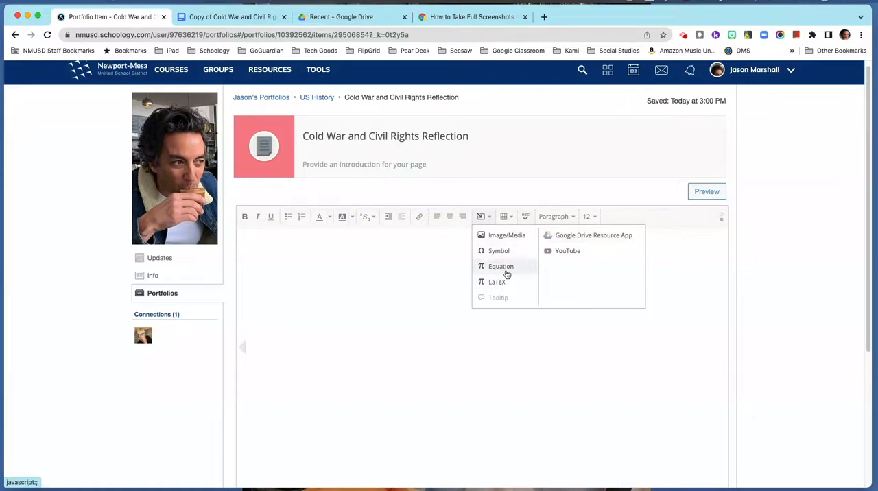
left_click(304, 252)
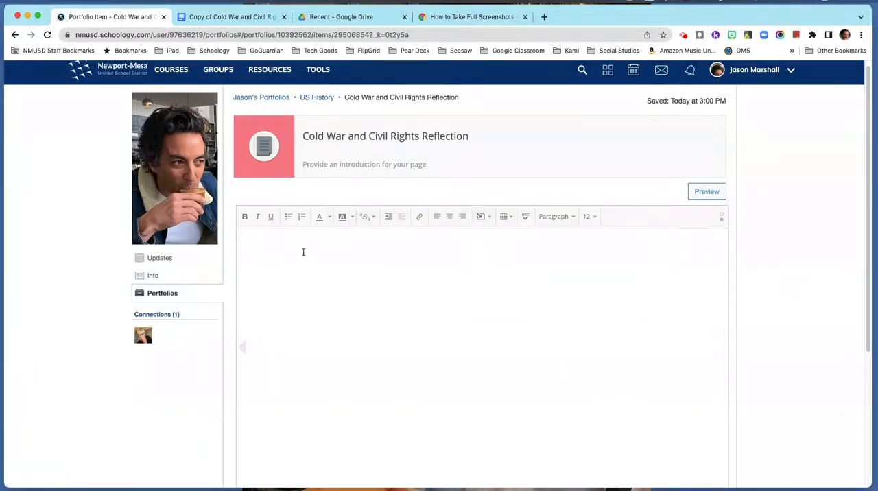
type("This is my reflection.")
left_click_drag(320, 243, 256, 243)
left_click(245, 217)
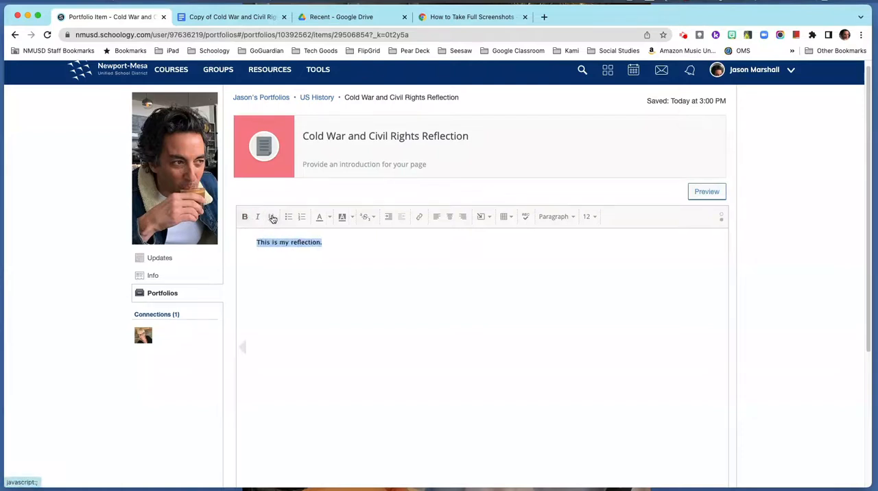
left_click(332, 218)
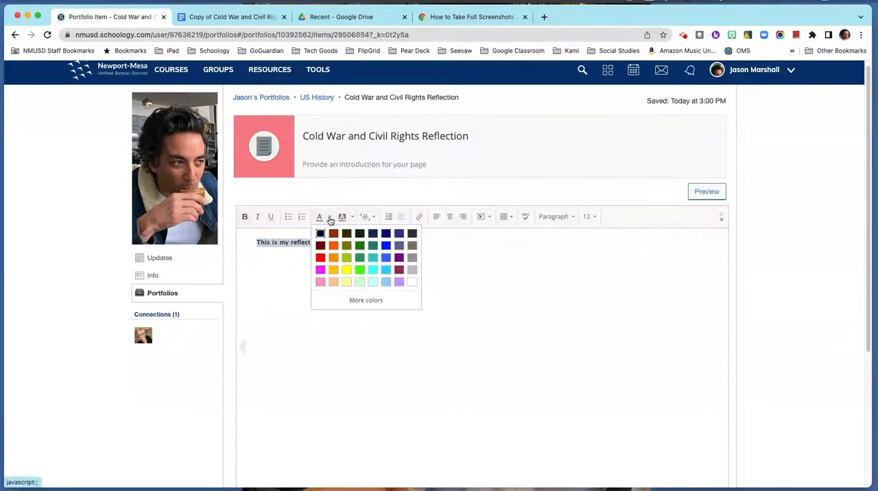
left_click(332, 234)
left_click(334, 277)
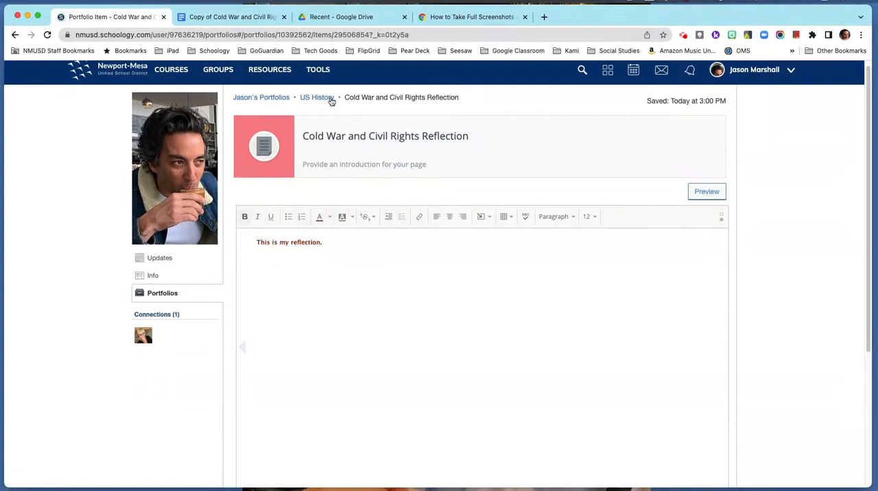
Set the reflection page's cover image to the same singer screenshot ending in 47.02 PM.
left_click(249, 149)
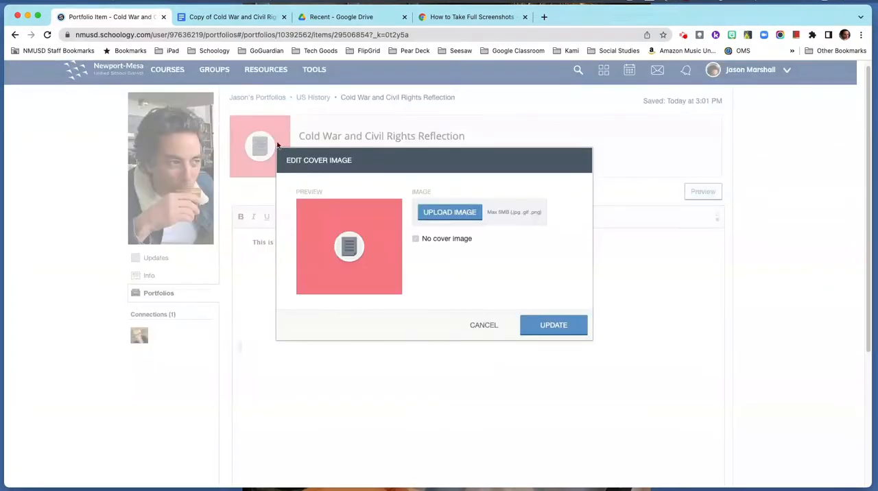
left_click(433, 214)
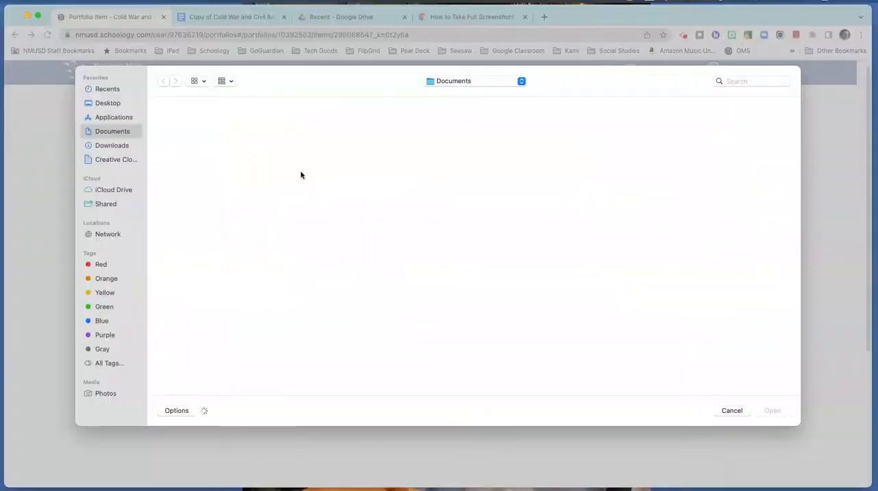
left_click(184, 140)
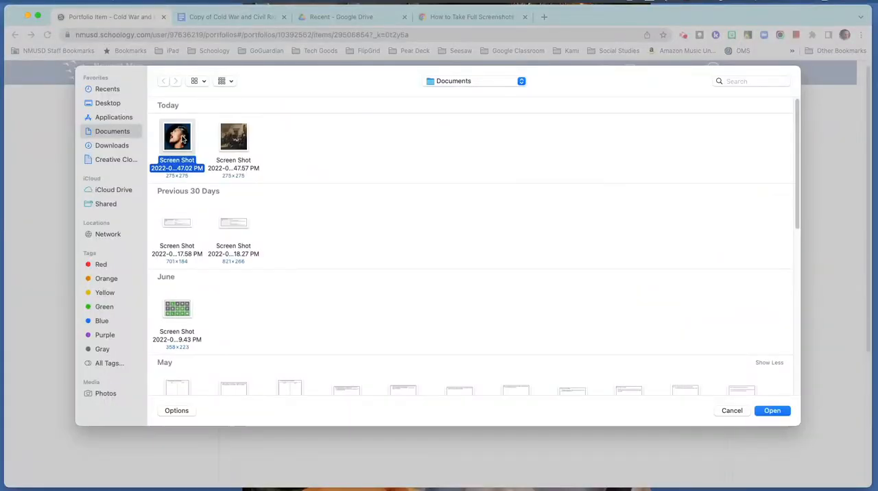
left_click(784, 411)
left_click(552, 403)
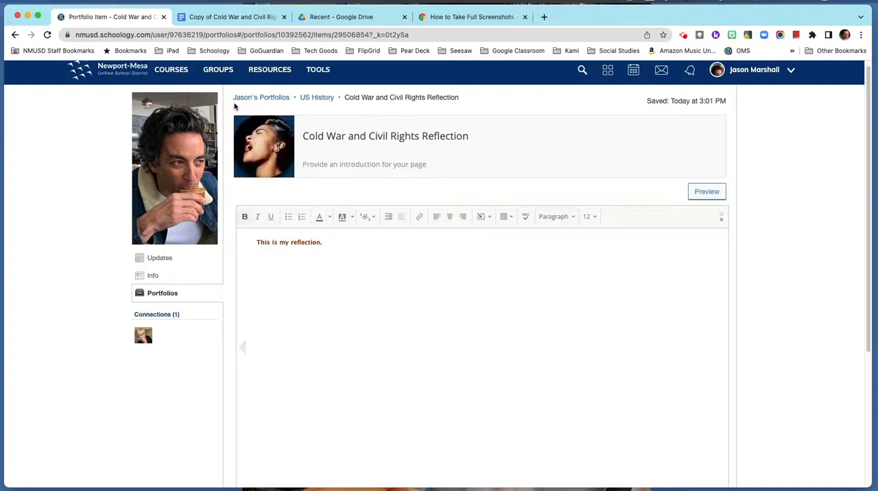
Return through the US History portfolio to the portfolio overview and open the Geometry portfolio.
left_click(313, 100)
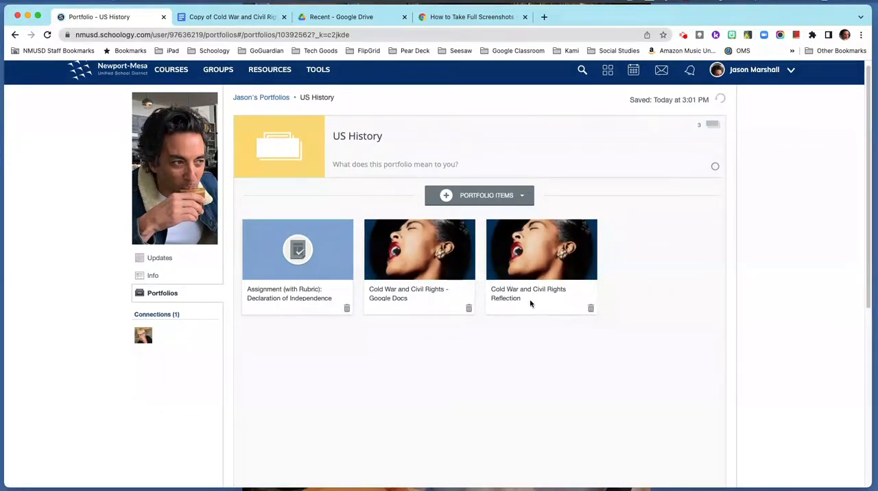
left_click(274, 99)
left_click(502, 221)
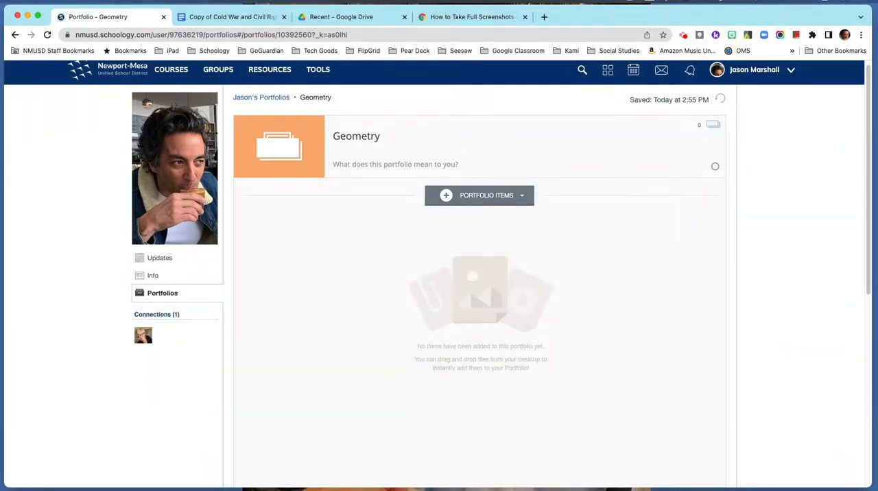
Examine the four steps of the Chromebook guide on taking screenshots and screen recordings, then return to the Geometry portfolio in Schoology.
left_click(472, 18)
scroll(574, 171, "up", 10)
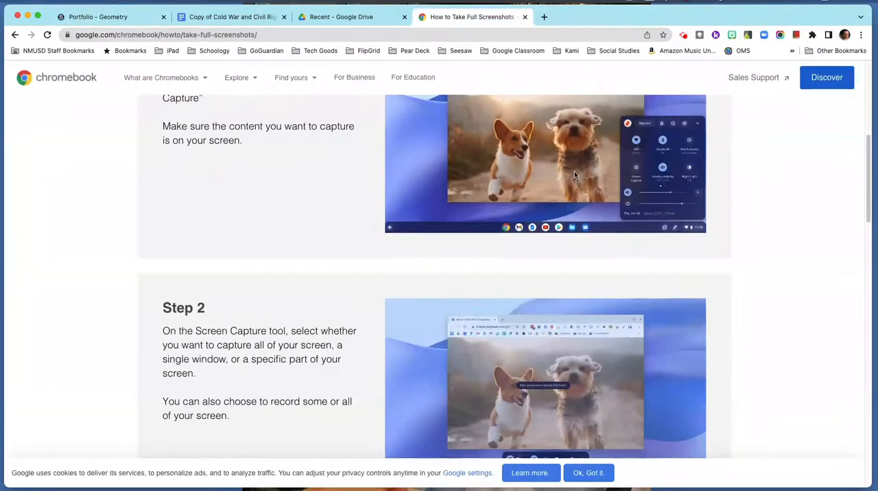
scroll(574, 171, "up", 5)
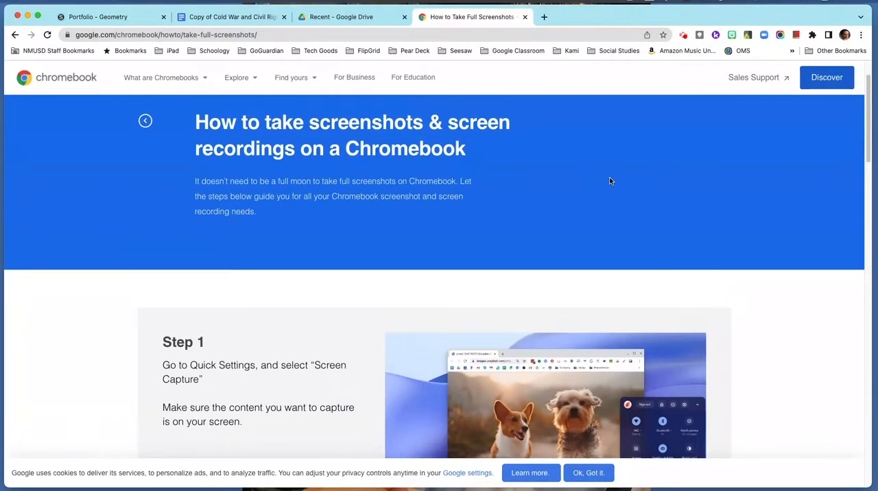
scroll(609, 181, "down", 4)
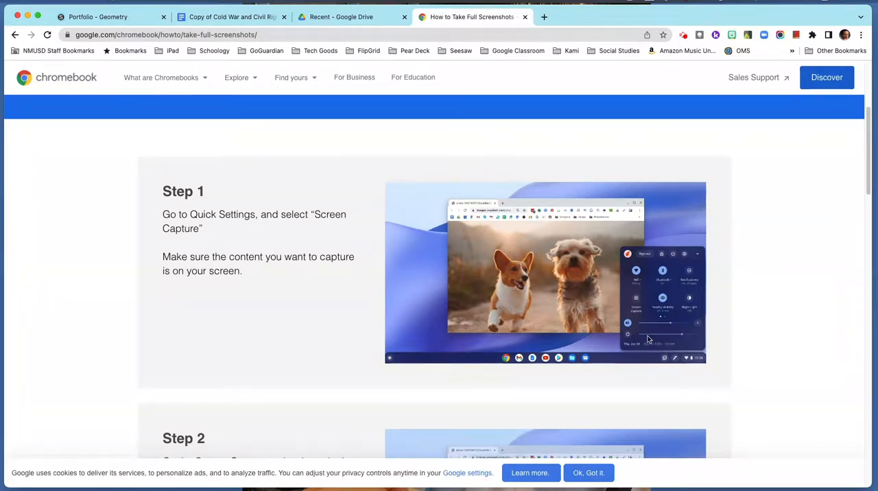
scroll(645, 333, "down", 5)
scroll(646, 335, "down", 2)
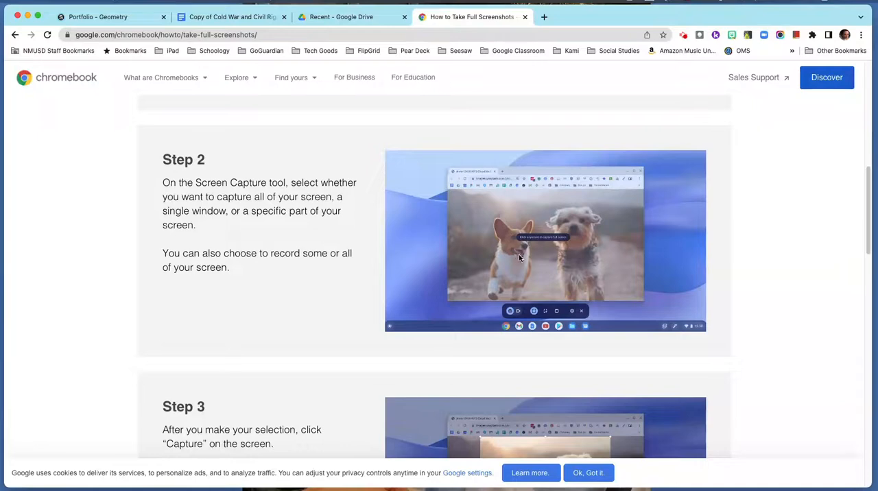
scroll(522, 260, "down", 3)
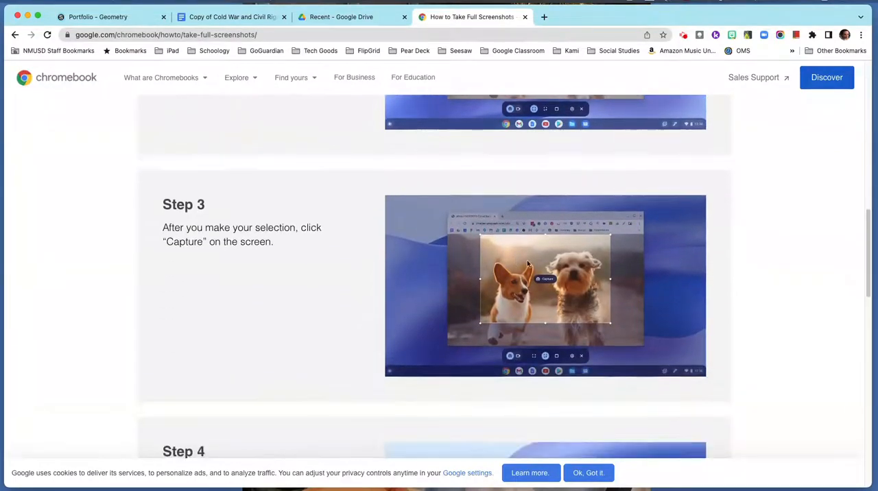
scroll(543, 282, "down", 1)
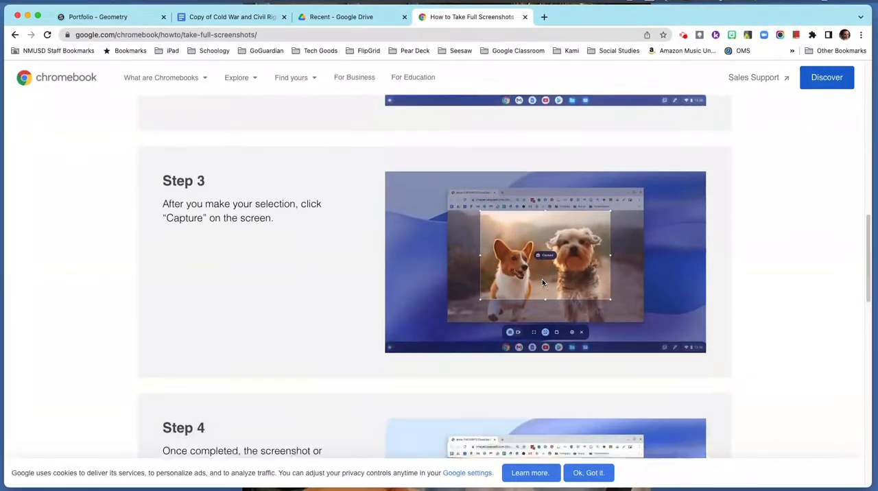
scroll(542, 282, "down", 4)
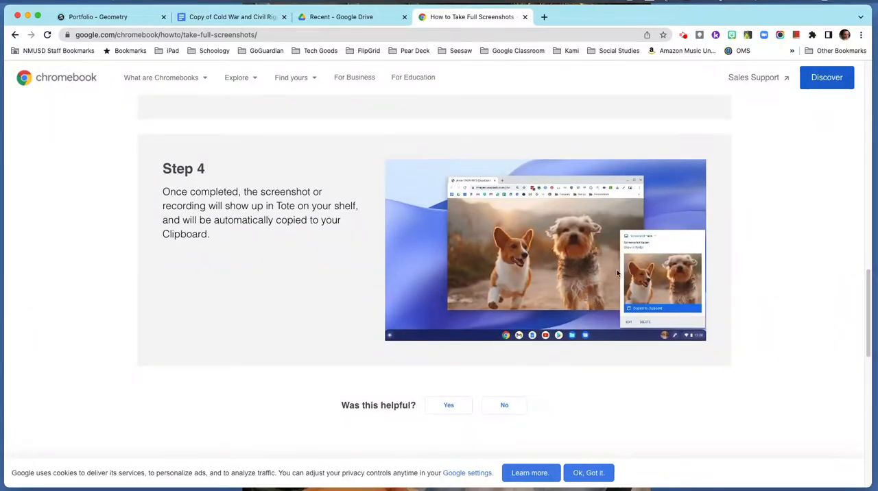
scroll(618, 274, "up", 1)
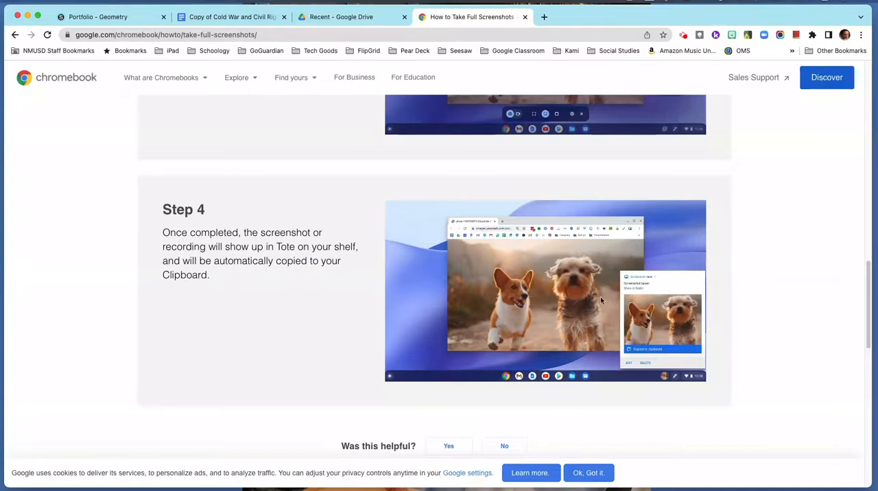
left_click(126, 18)
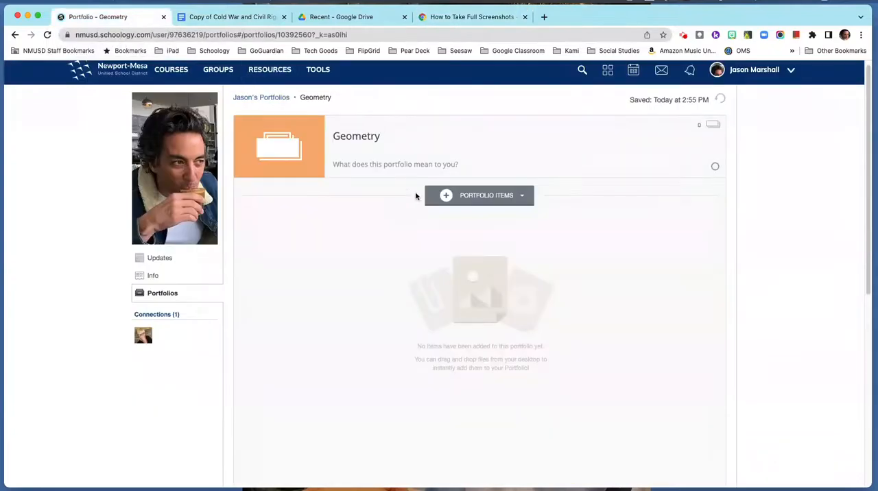
Browse the Downloads folder for a file to add to Geometry, then return to the portfolio overview without adding one.
left_click(522, 197)
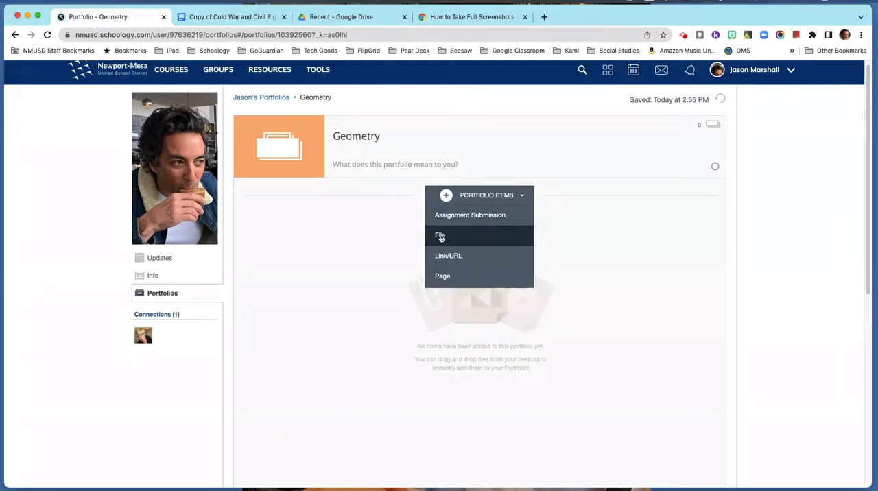
left_click(440, 236)
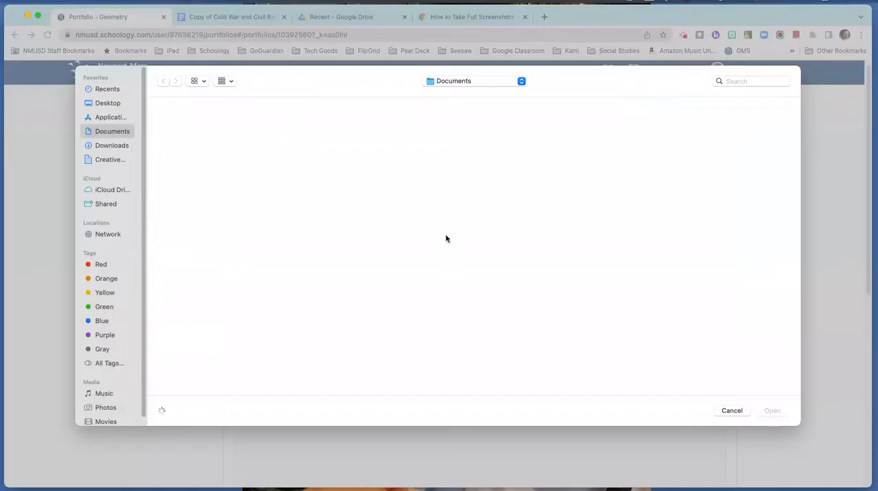
left_click(104, 146)
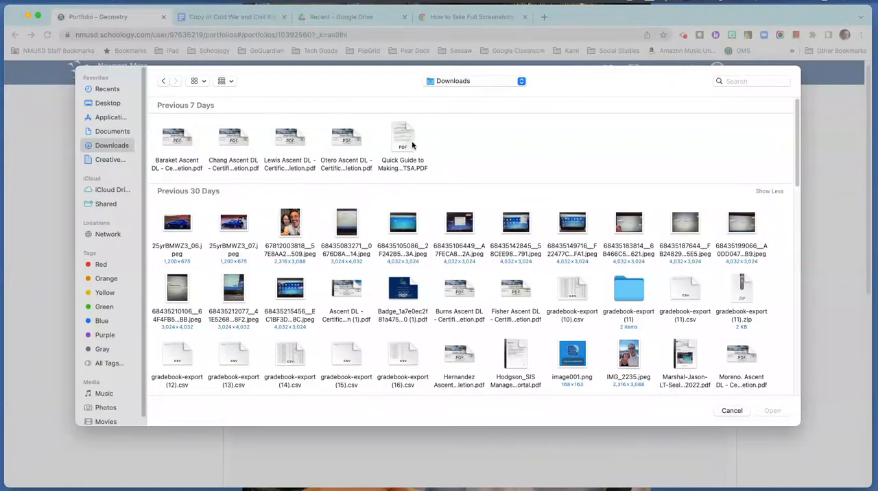
left_click(732, 411)
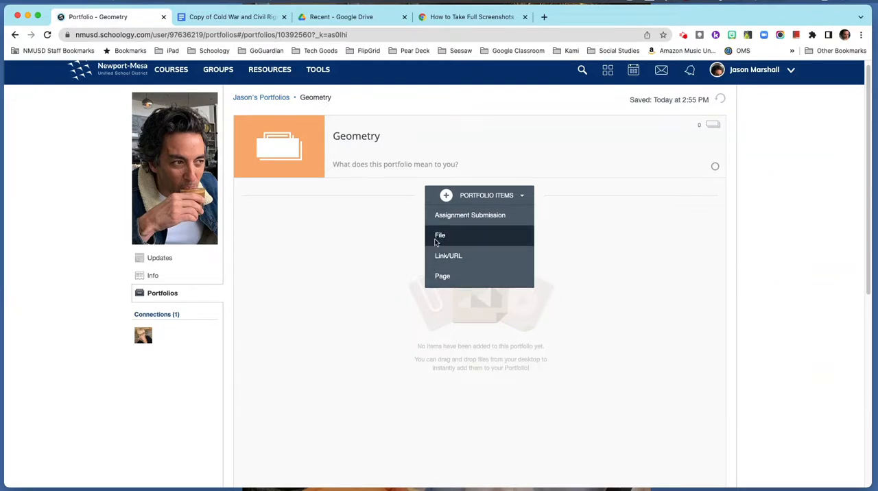
left_click(647, 241)
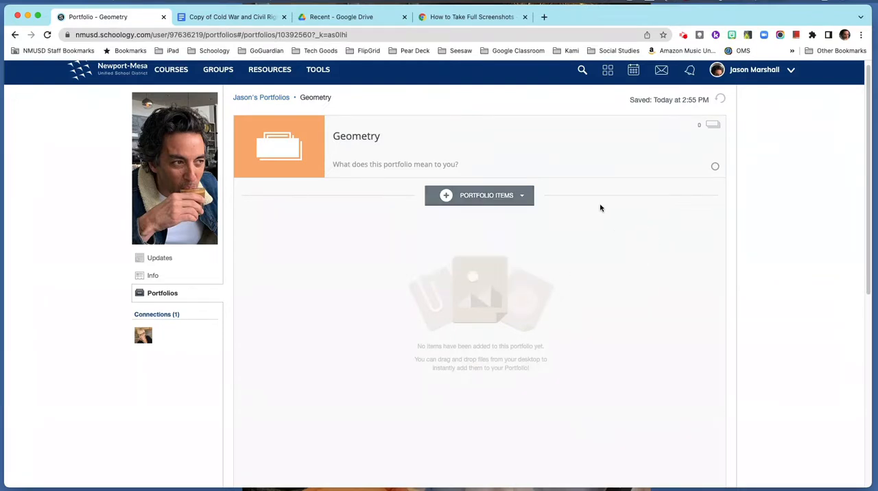
left_click(264, 97)
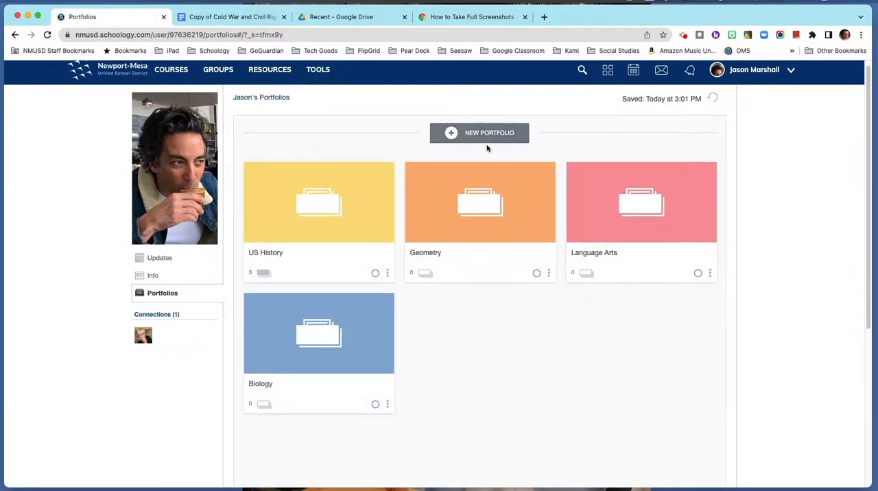
Publish the US History, Geometry, Language Arts and Biology portfolios to the school district.
left_click(376, 274)
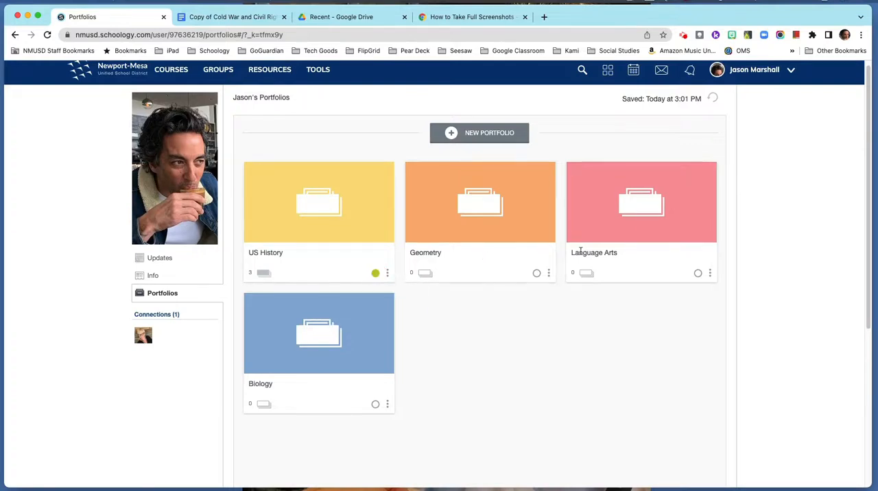
left_click(538, 273)
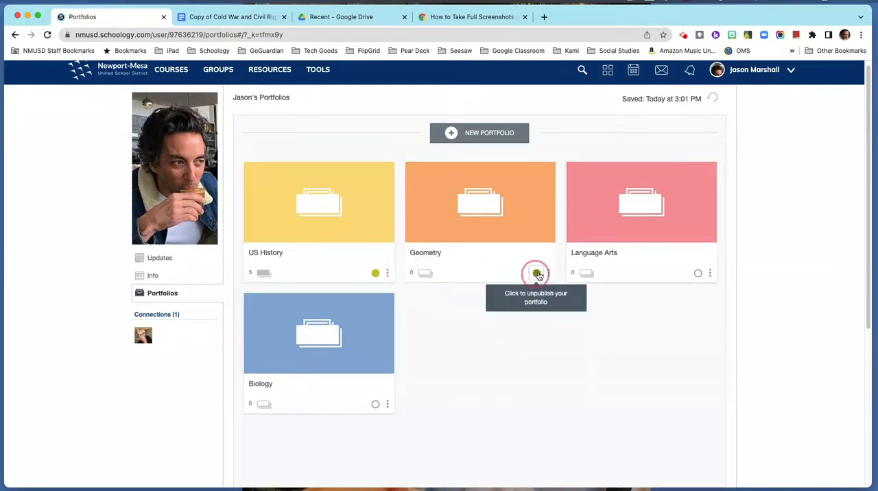
left_click(698, 273)
left_click(376, 404)
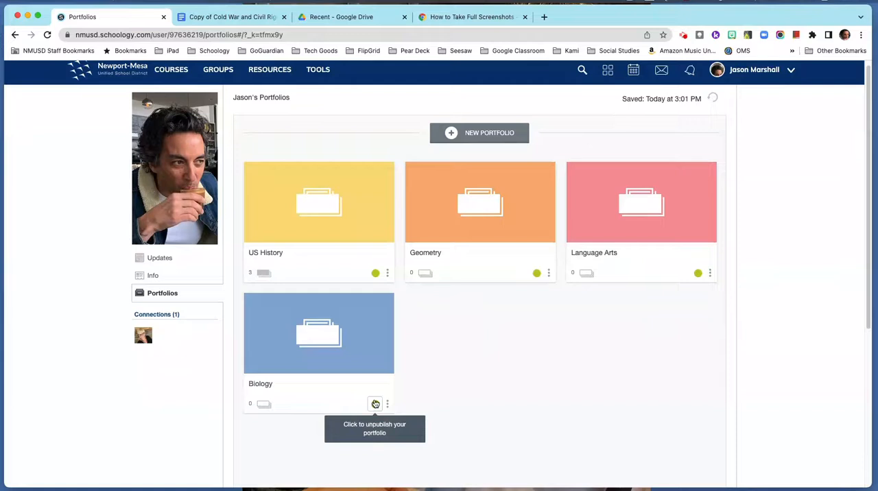
Unpublish the US History, Geometry, Language Arts and Biology portfolios.
left_click(376, 273)
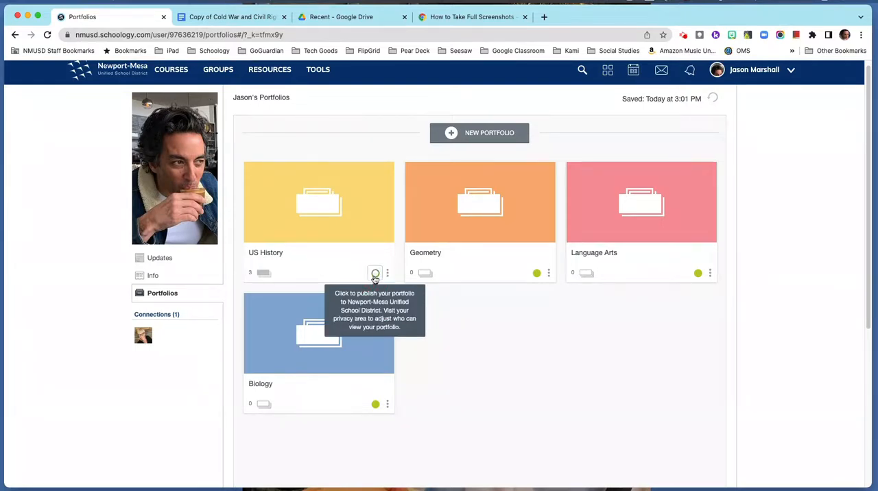
left_click(536, 274)
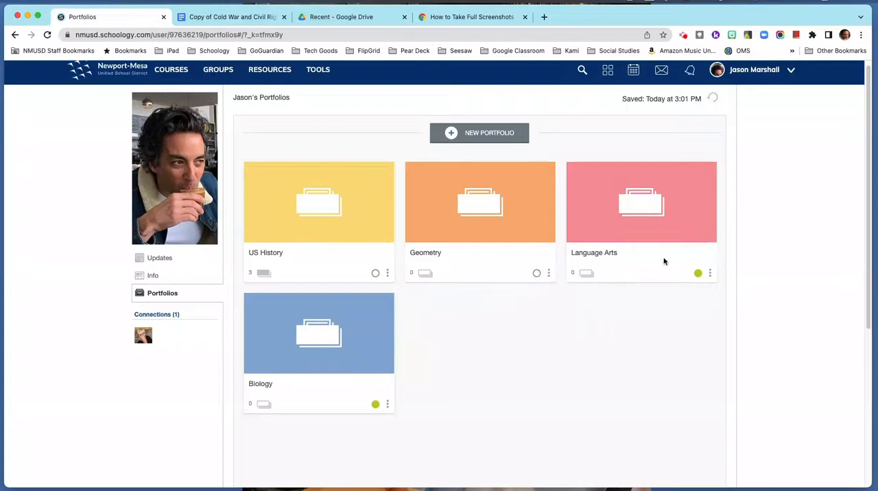
left_click(698, 273)
left_click(376, 404)
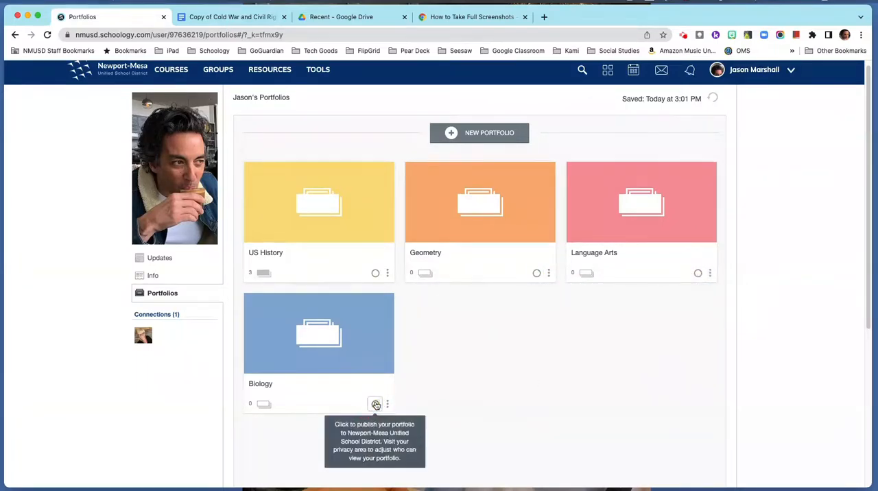
Bring up the direct share link of the US History portfolio and copy the whole link.
left_click(387, 273)
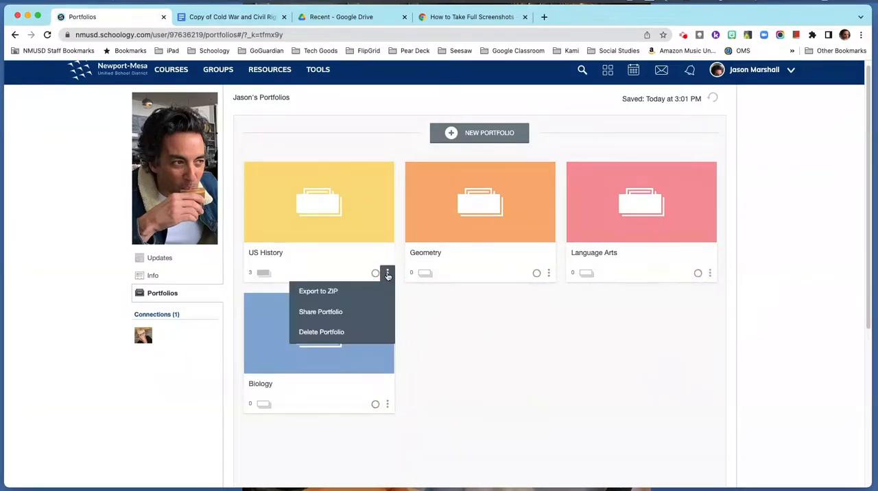
left_click(332, 312)
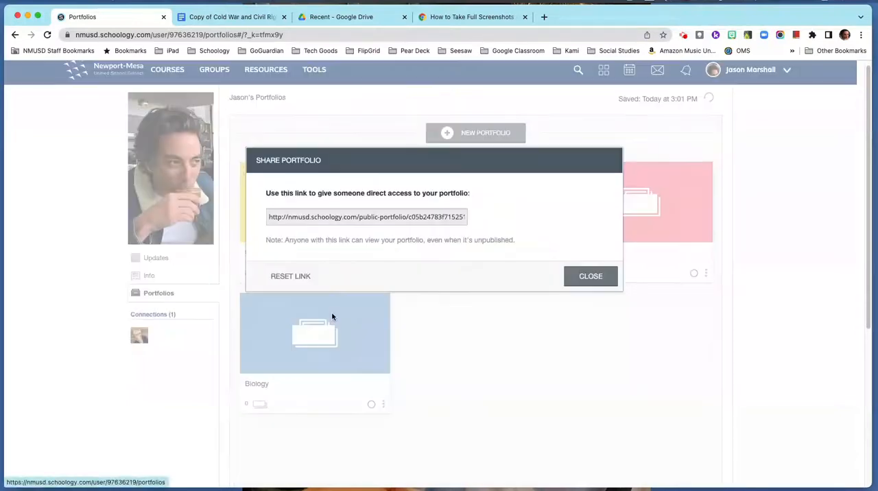
left_click(406, 218)
double_click(407, 218)
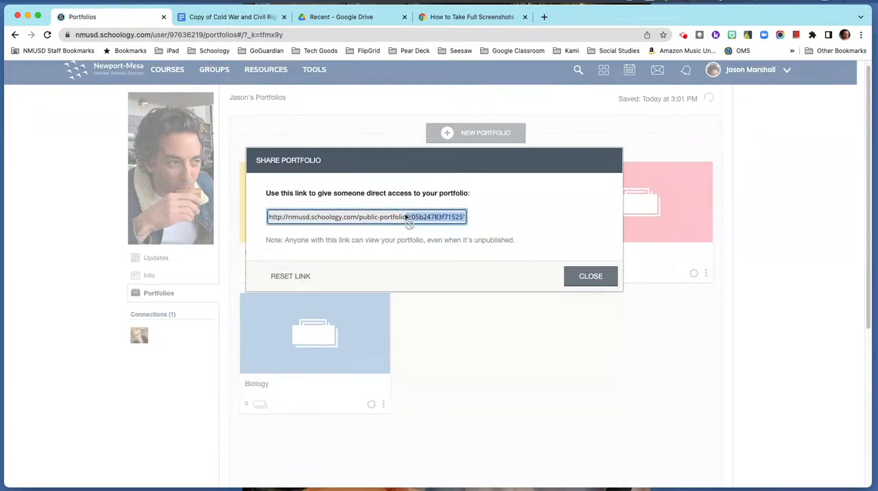
left_click(405, 217)
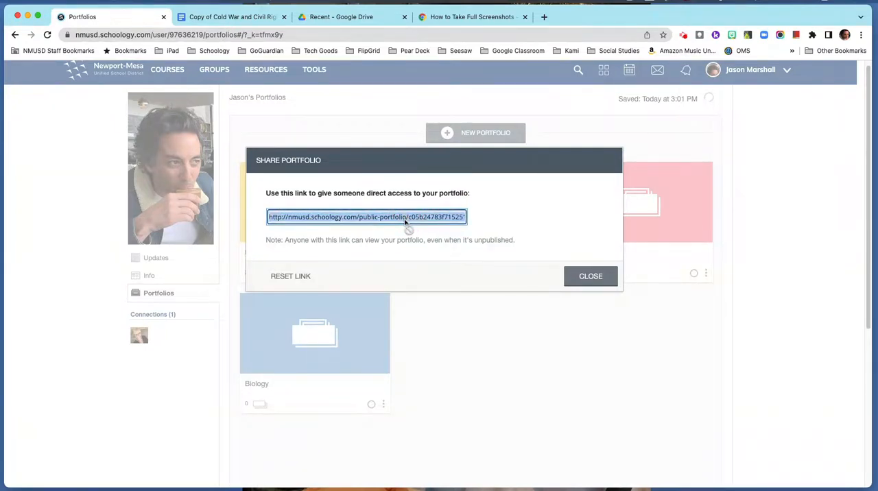
right_click(407, 219)
left_click(416, 242)
Reset the US History share link, select the newly generated link, and close the sharing dialog.
left_click(284, 276)
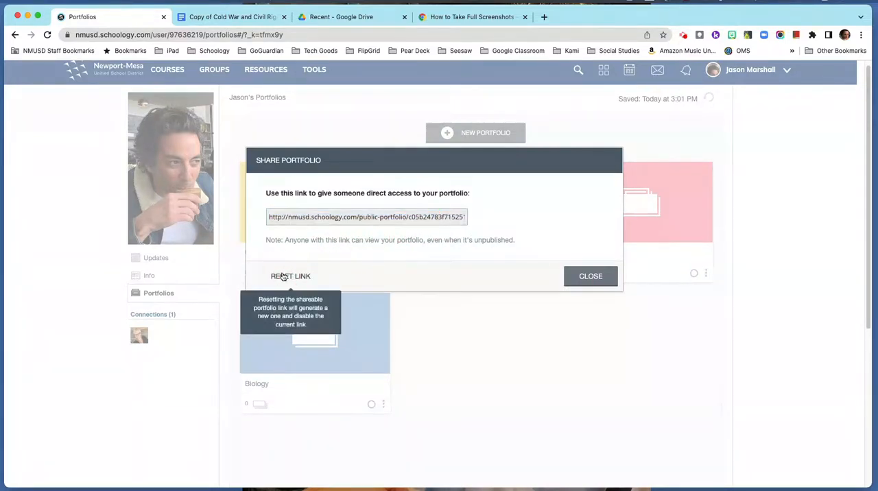
left_click(445, 217)
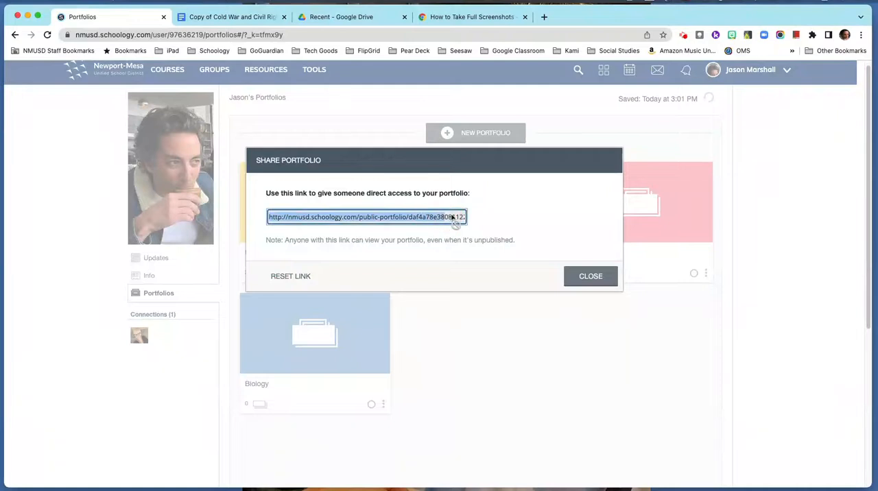
left_click(431, 217)
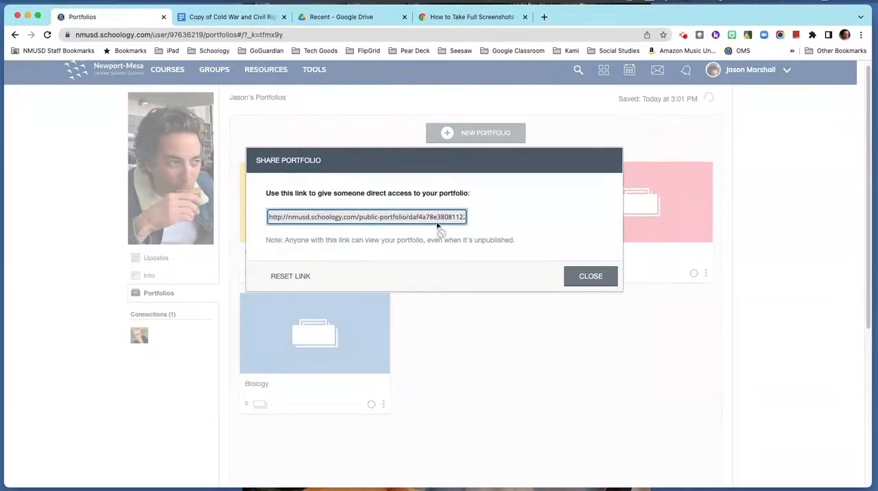
right_click(351, 219)
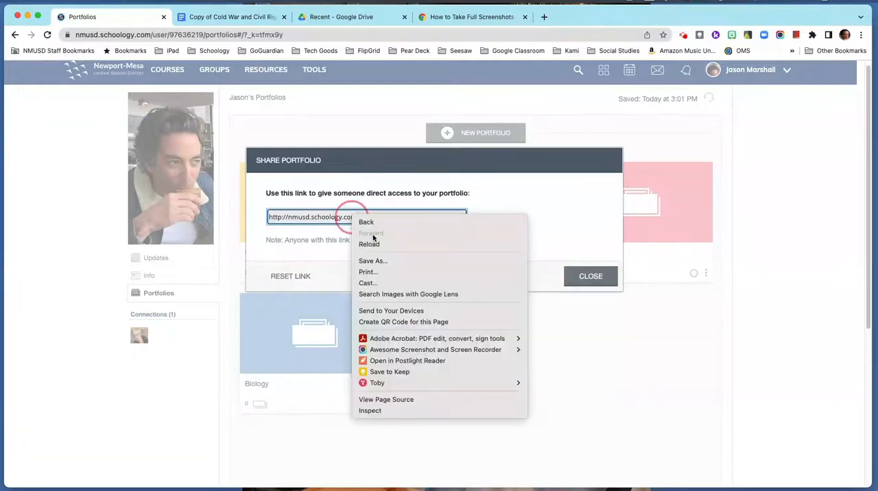
left_click(535, 237)
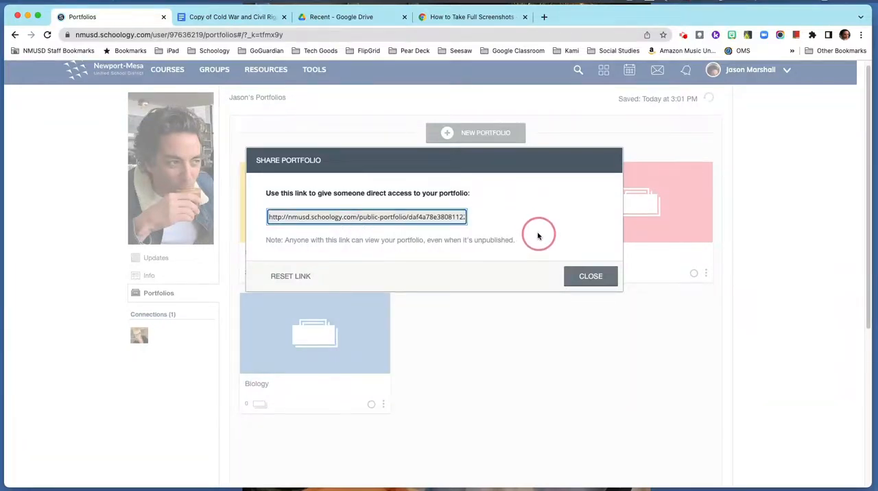
left_click(591, 277)
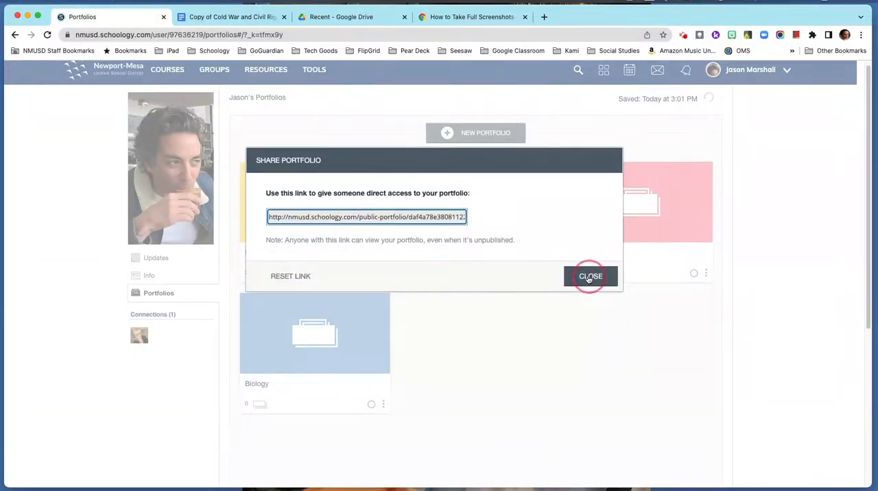
View the share links of the Geometry and Language Arts portfolios, closing each sharing dialog without changes.
left_click(548, 275)
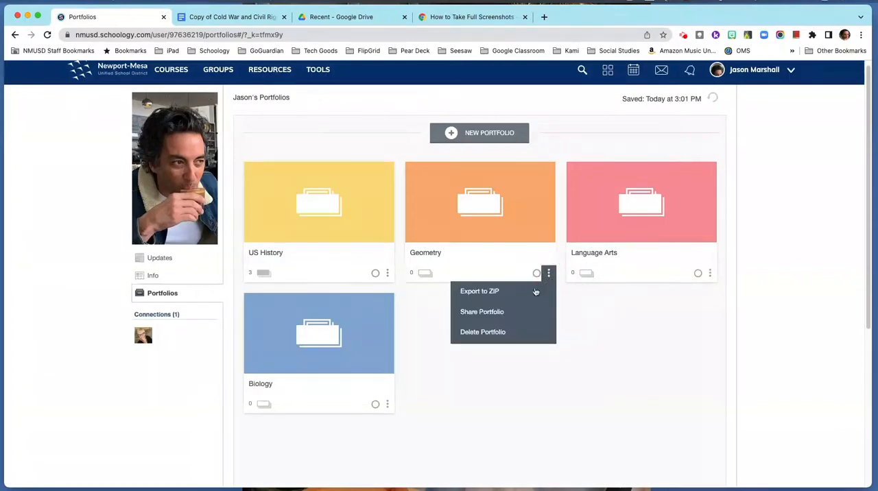
left_click(491, 315)
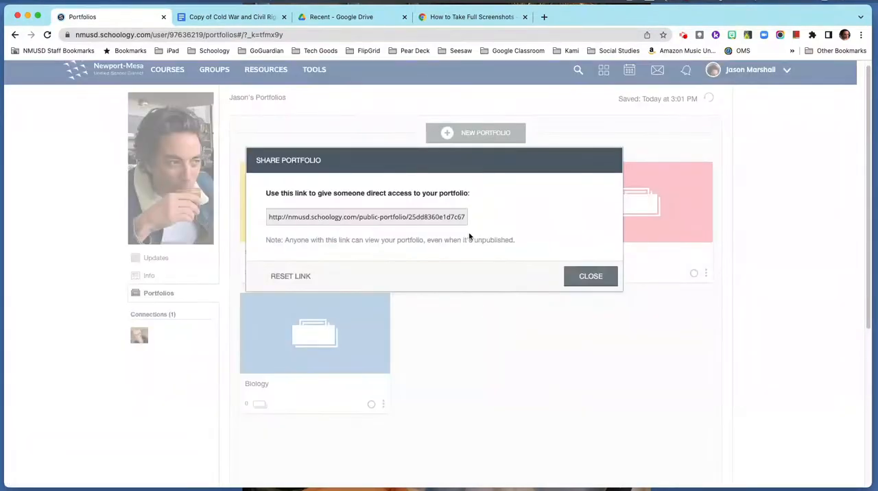
left_click(590, 276)
left_click(711, 274)
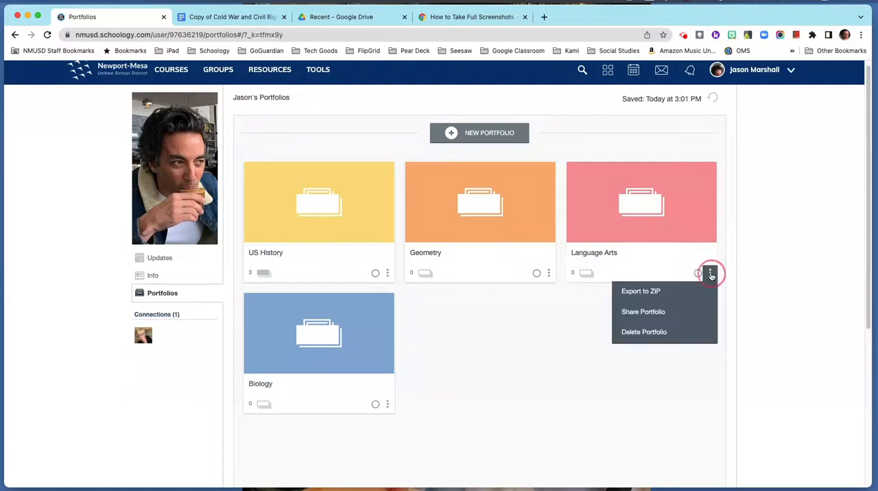
left_click(638, 313)
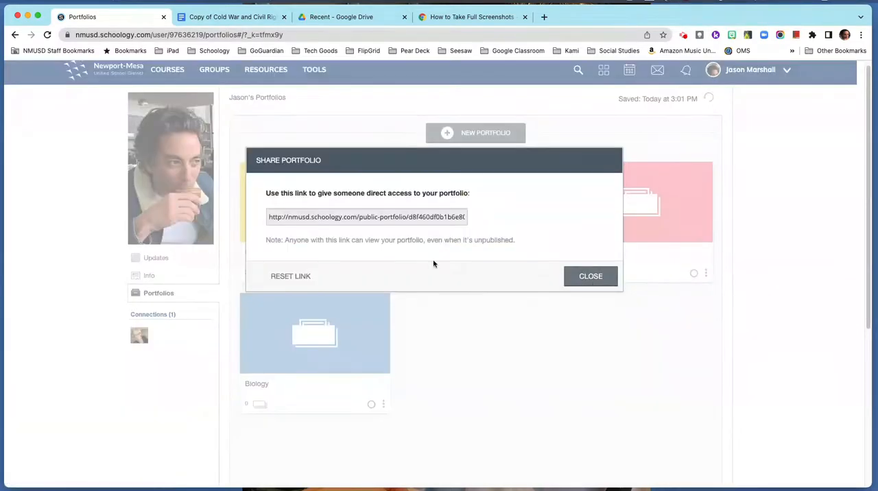
left_click(595, 277)
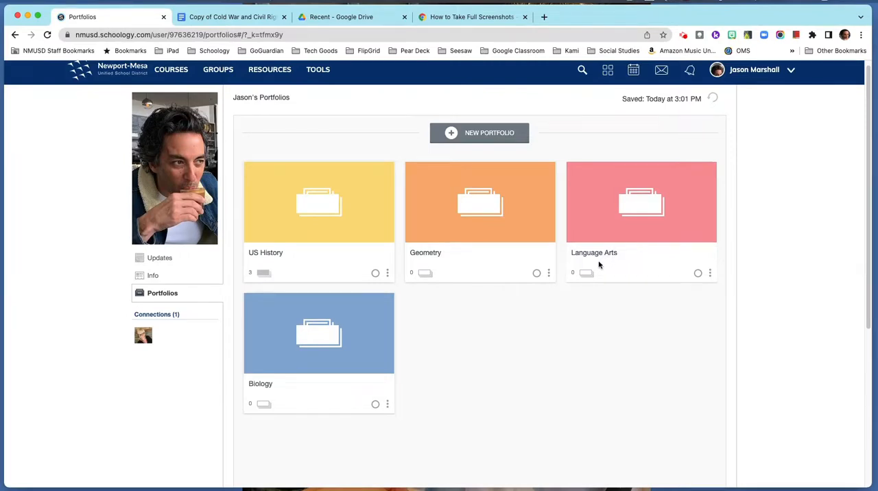
Export the US History portfolio to ZIP and download the exported file.
left_click(387, 274)
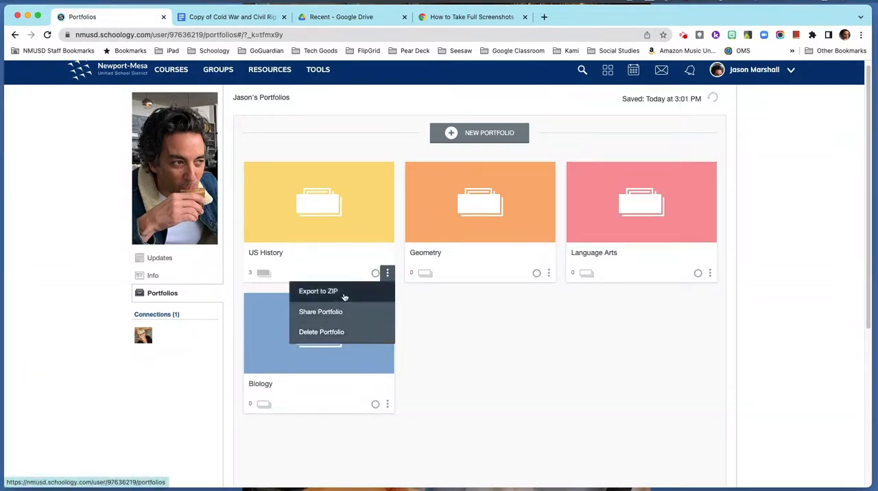
left_click(498, 308)
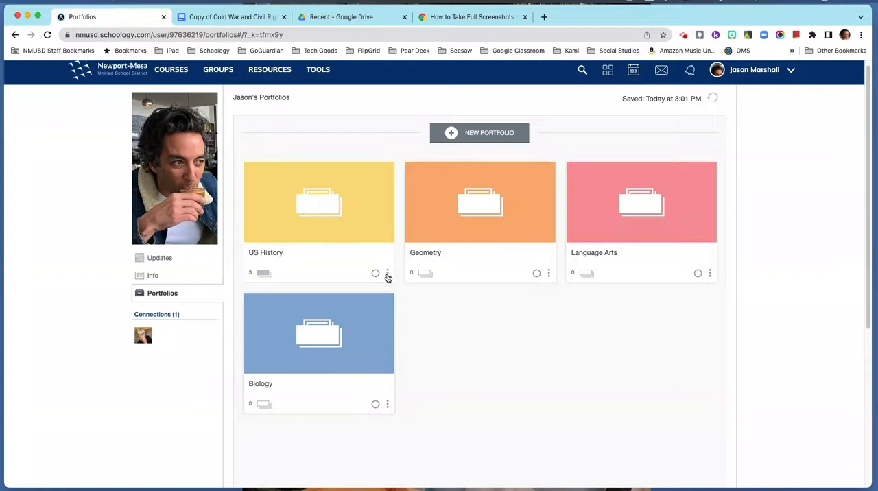
left_click(387, 275)
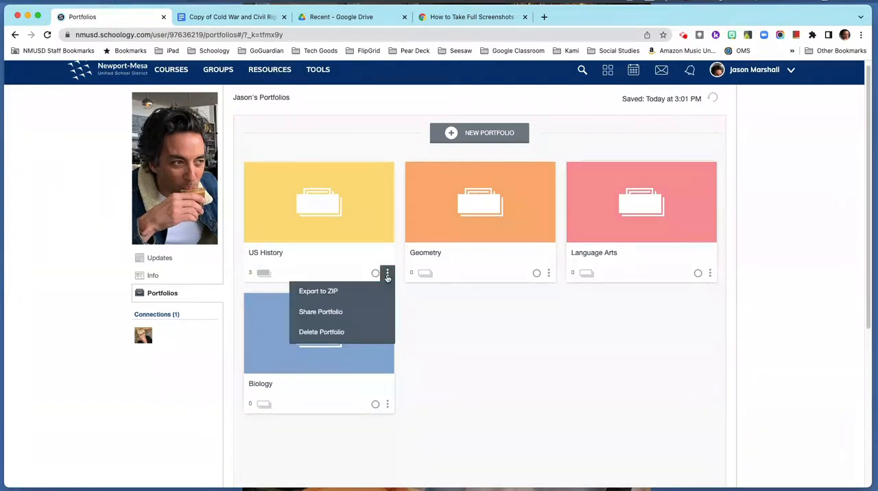
left_click(332, 295)
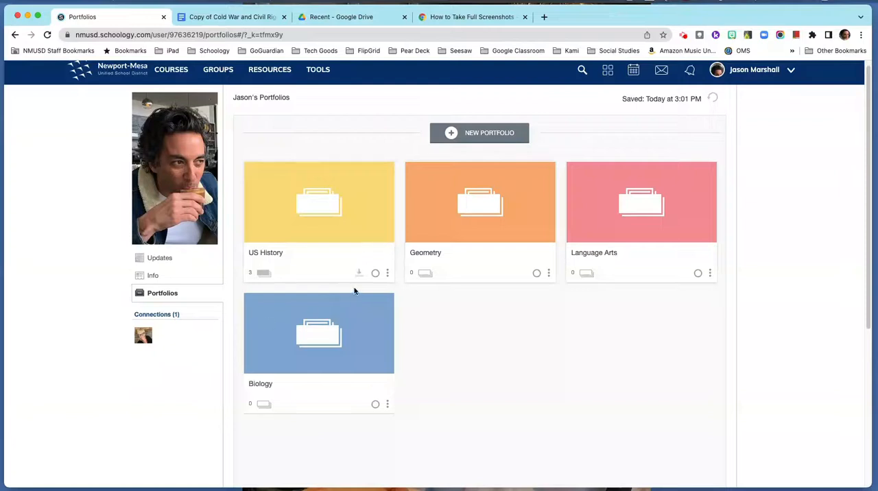
left_click(359, 273)
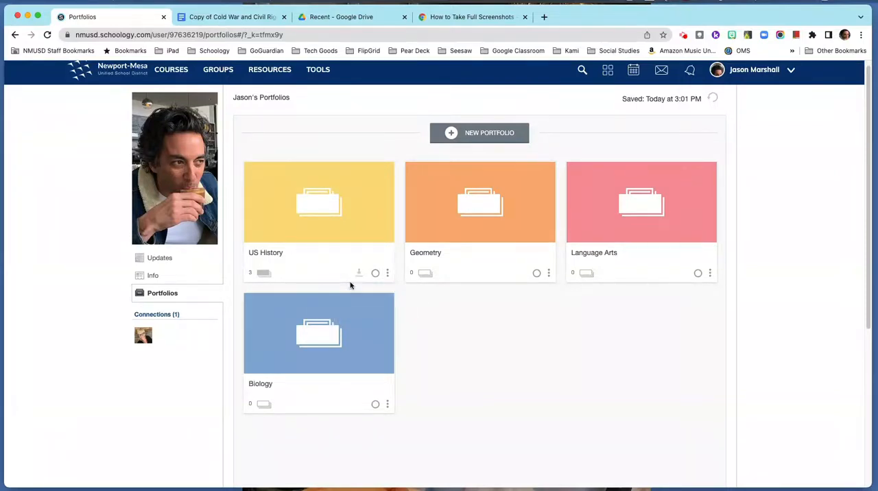